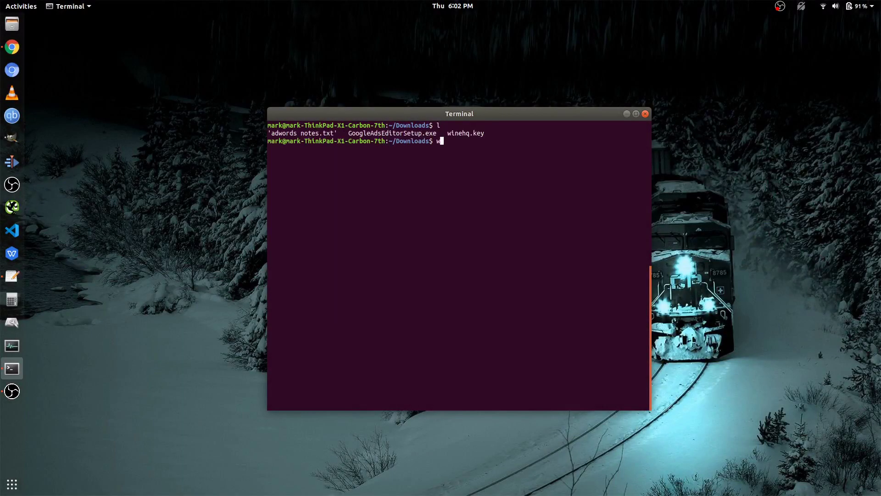
- Run the Google Ads Editor installer through Wine with 'wine GoogleAdsEditorSetup.exe'
type("wine G")
key("Tab")
key("Return")
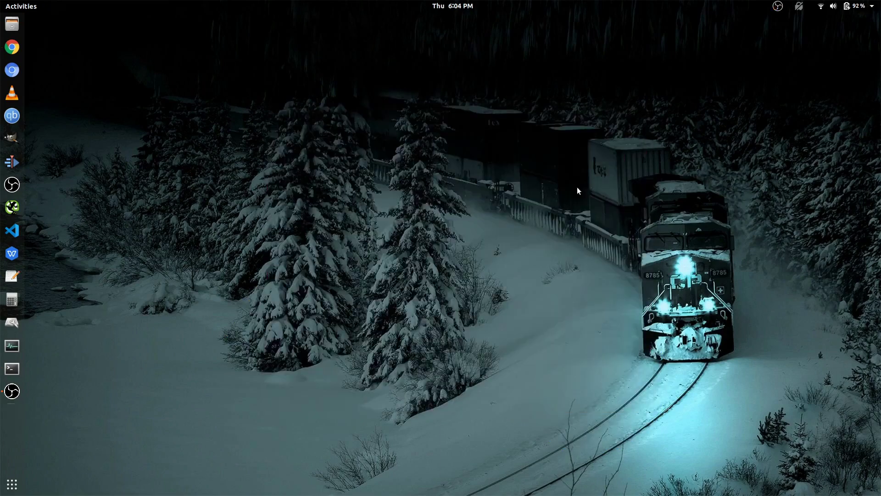
- Launch Google Ads Editor and accept the default language, terms, targeting and welcome prompts
key("super")
type("ads")
key("Return")
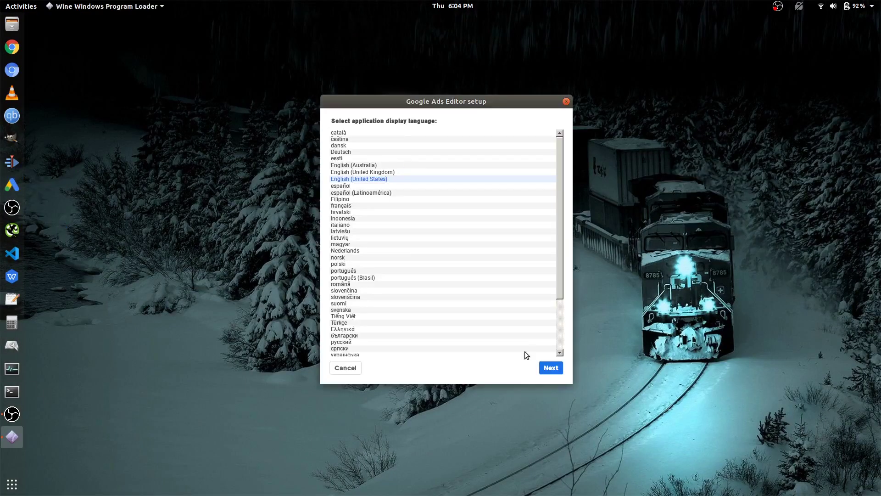
left_click(551, 366)
left_click(551, 366)
left_click(551, 366)
key("Return")
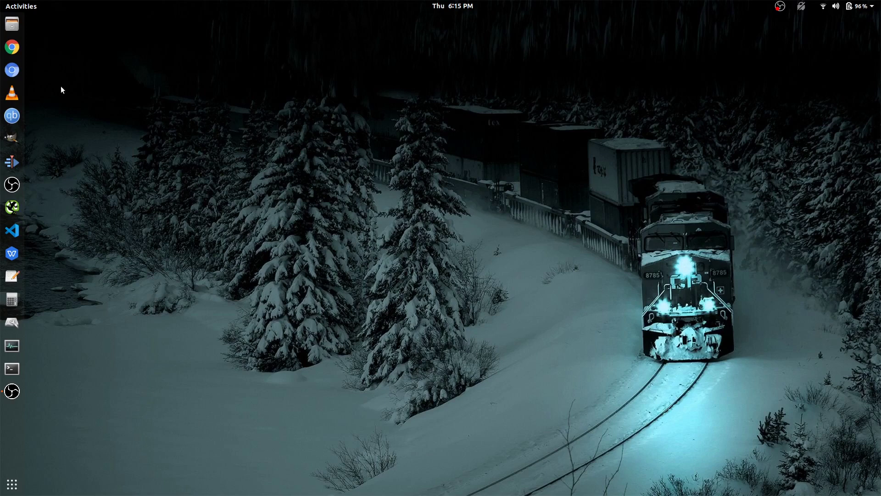
- Browse from winehq.org's Download page to the Ubuntu WineHQ packages wiki page
left_click(12, 46)
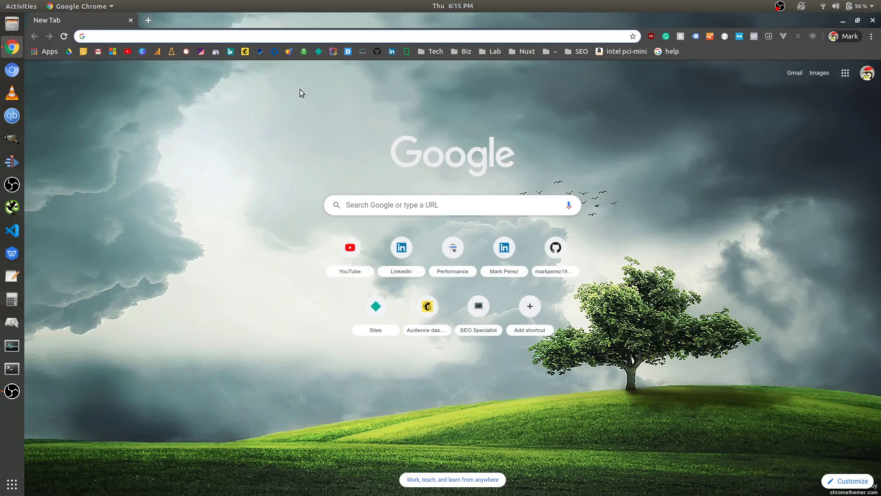
type("winehq")
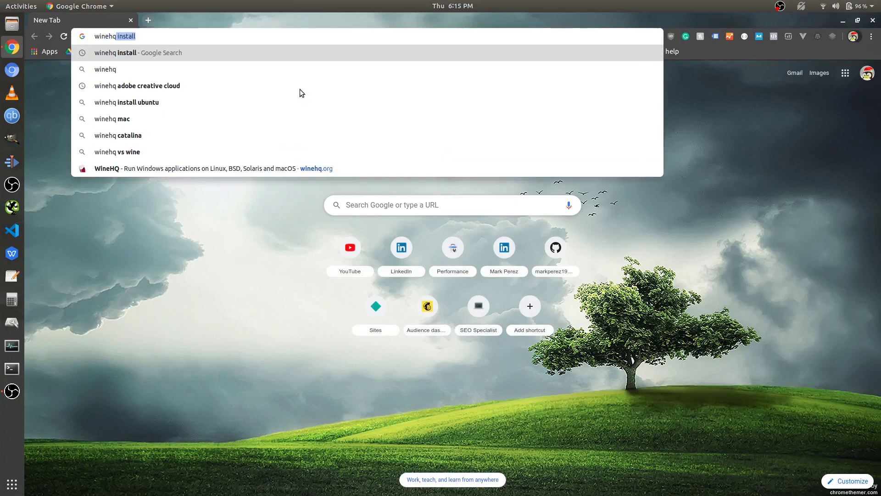
type(".org")
key("Return")
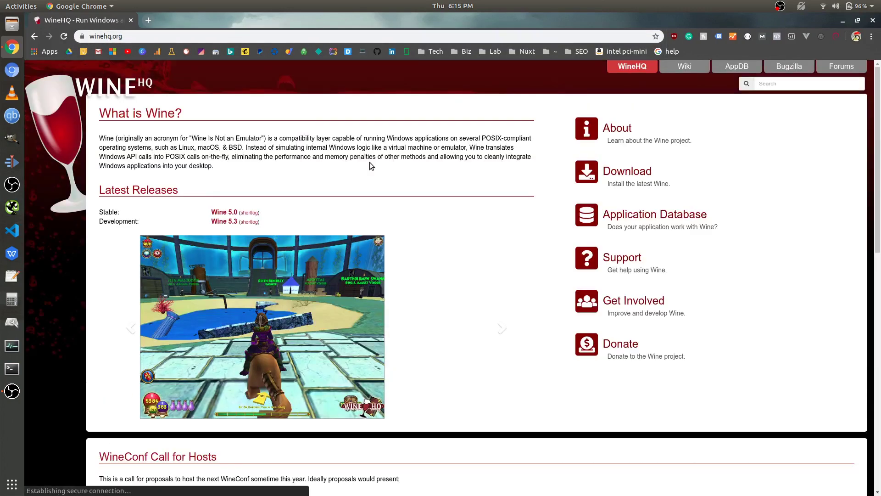
left_click(620, 174)
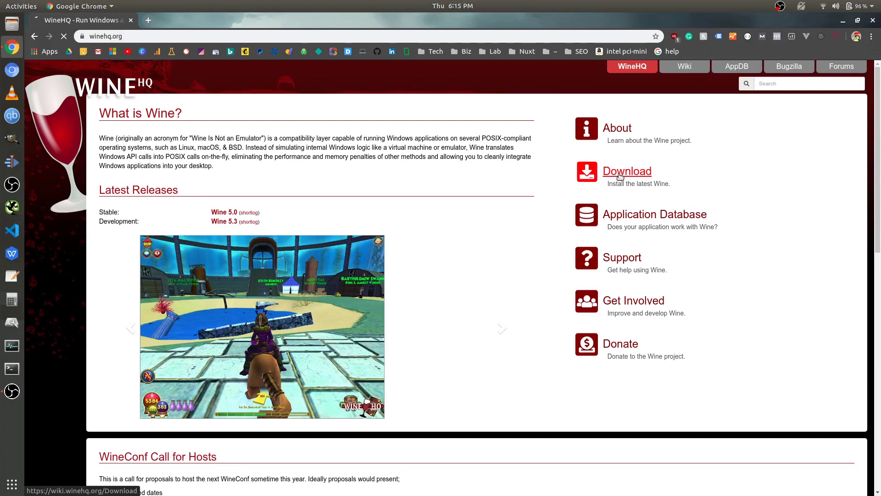
scroll(291, 235, "down", 1)
scroll(290, 236, "down", 2)
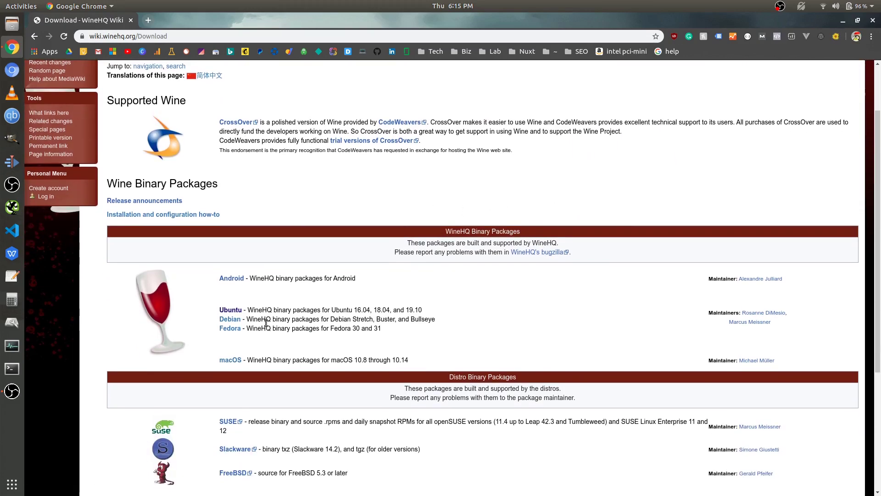
left_click(232, 309)
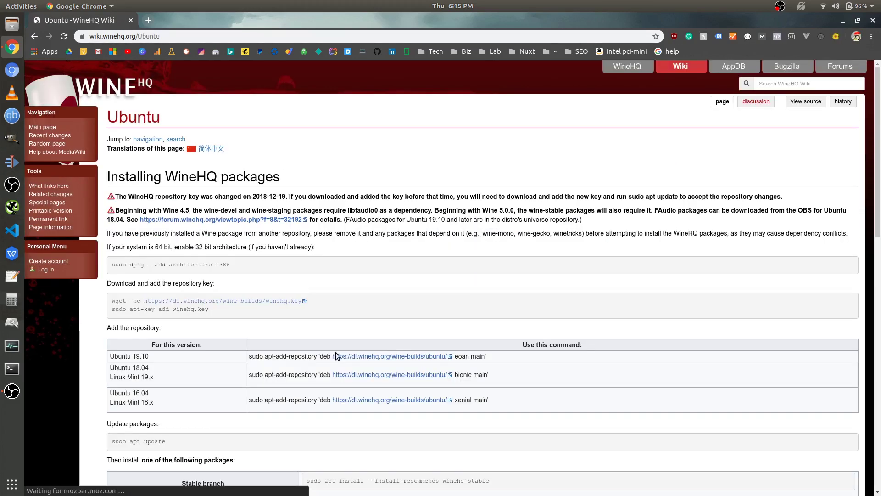
left_click_drag(112, 265, 332, 404)
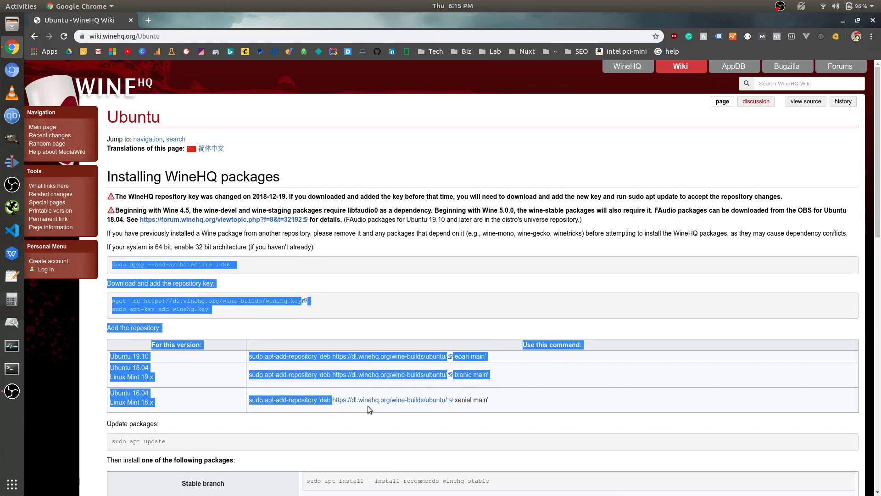
left_click(613, 74)
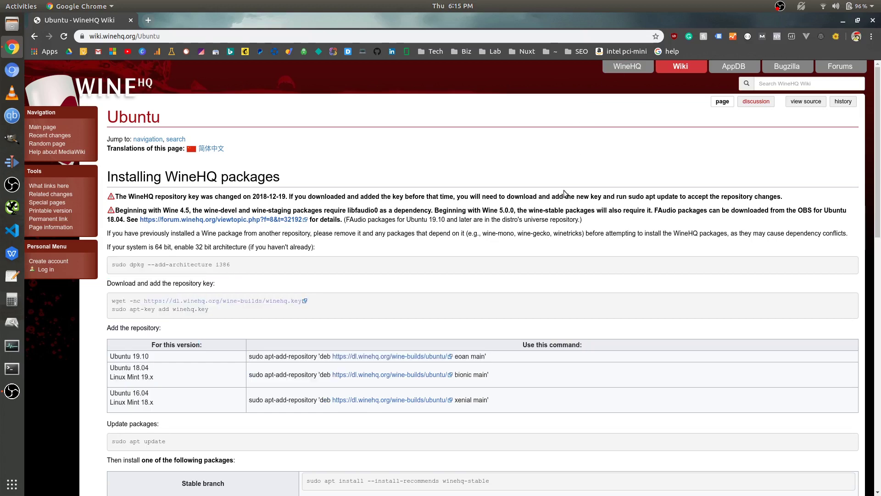
- Open 'adwords notes.txt' from Downloads and place a new terminal beside it
double_click(812, 18)
left_click(11, 24)
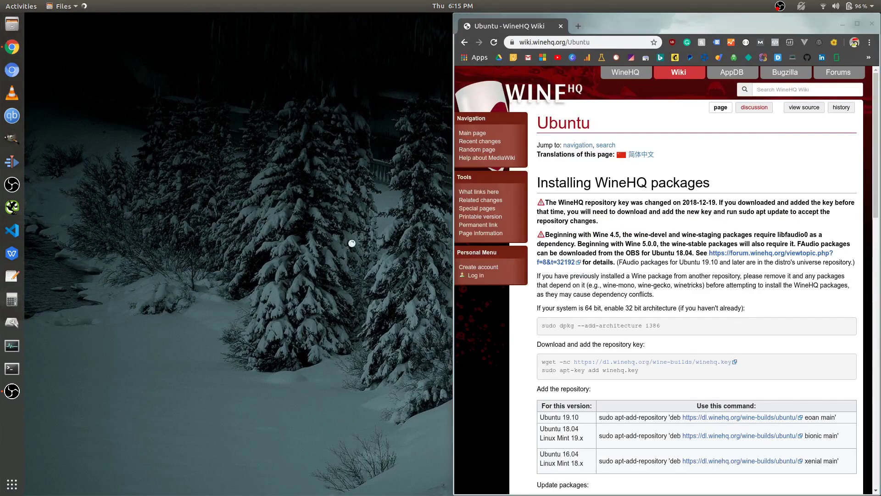
left_click(278, 223)
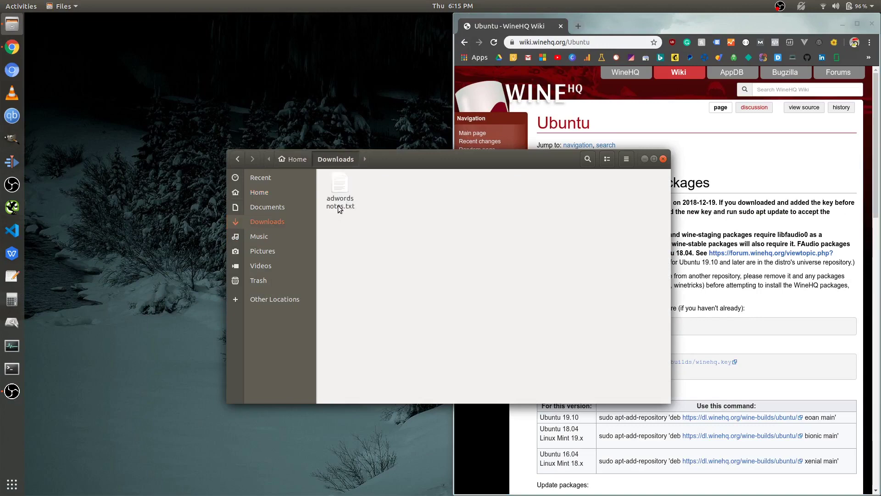
double_click(339, 188)
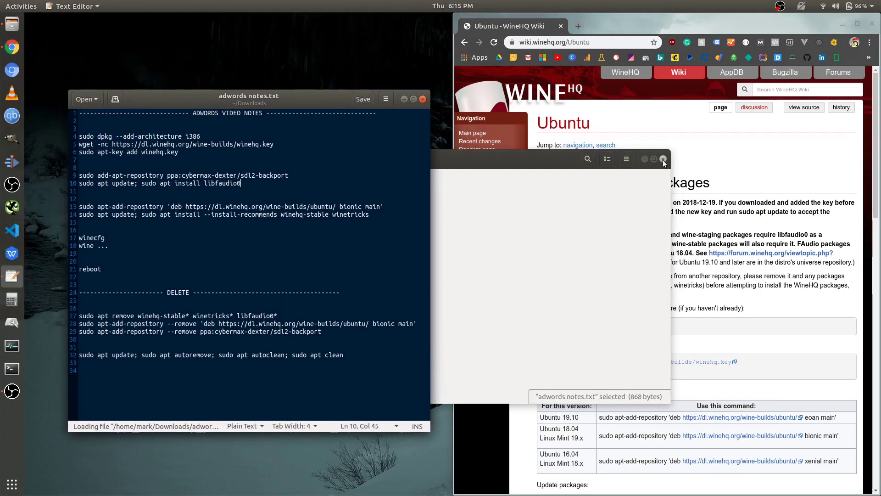
left_click(645, 158)
left_click(843, 23)
key("ctrl+alt+t")
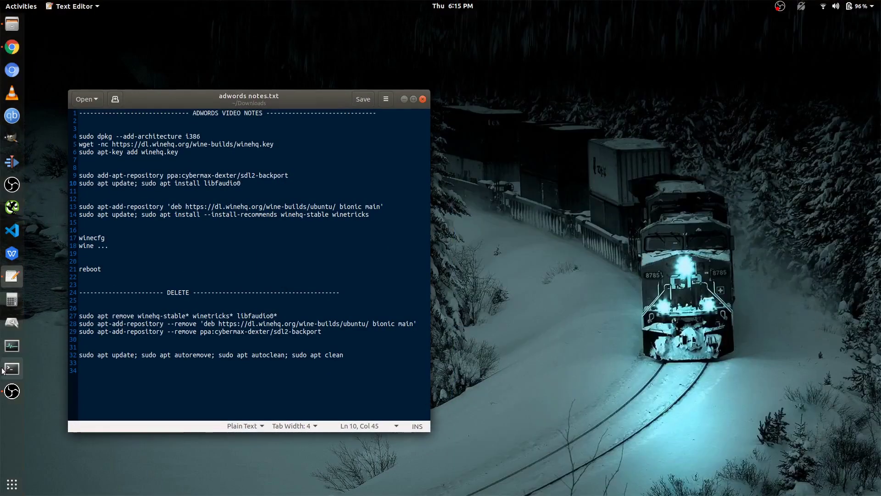
left_click_drag(550, 95, 602, 120)
- Enable the i386 architecture with the dpkg --add-architecture command from line 4
triple_click(149, 137)
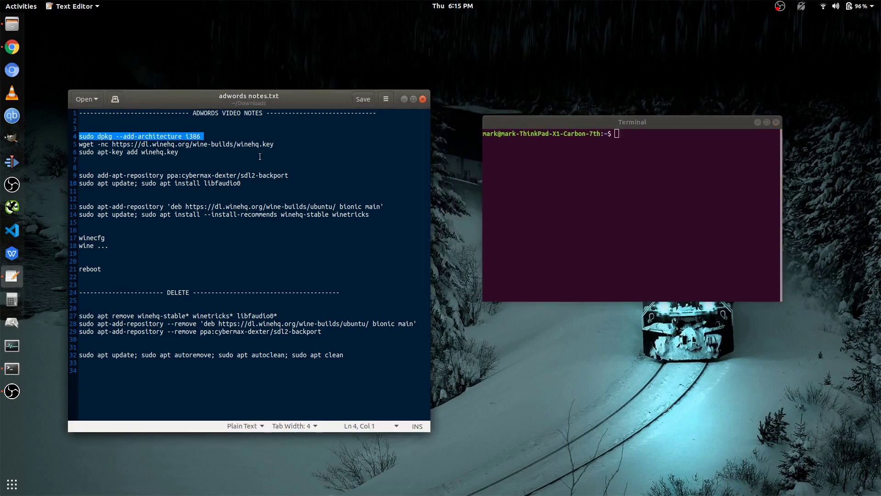
middle_click(611, 180)
key("Return")
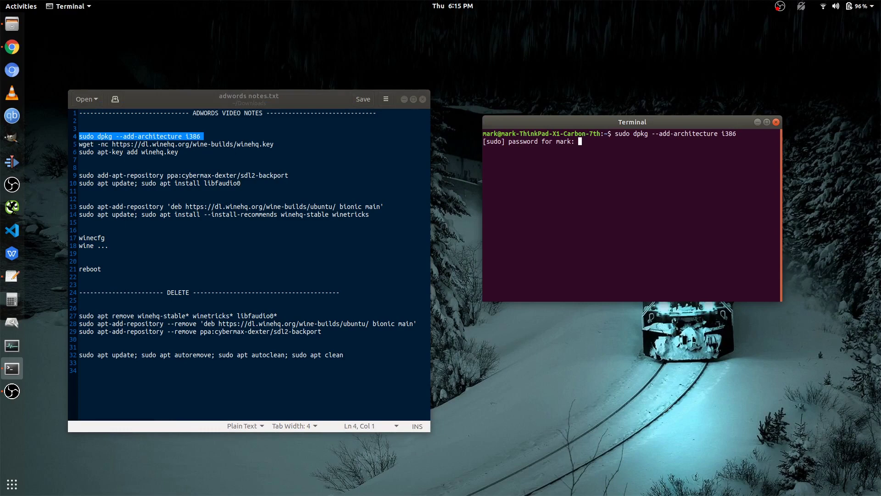
key("Return")
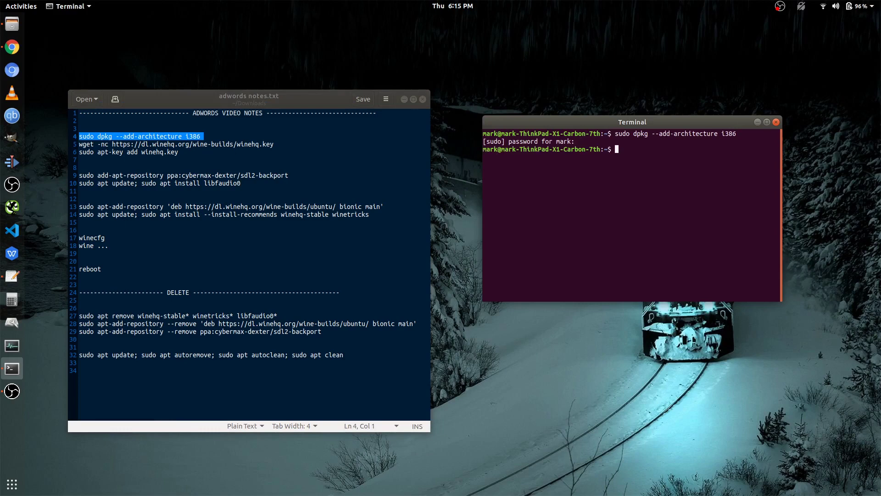
- Download winehq.key with wget and add it with apt-key
triple_click(187, 144)
middle_click(497, 190)
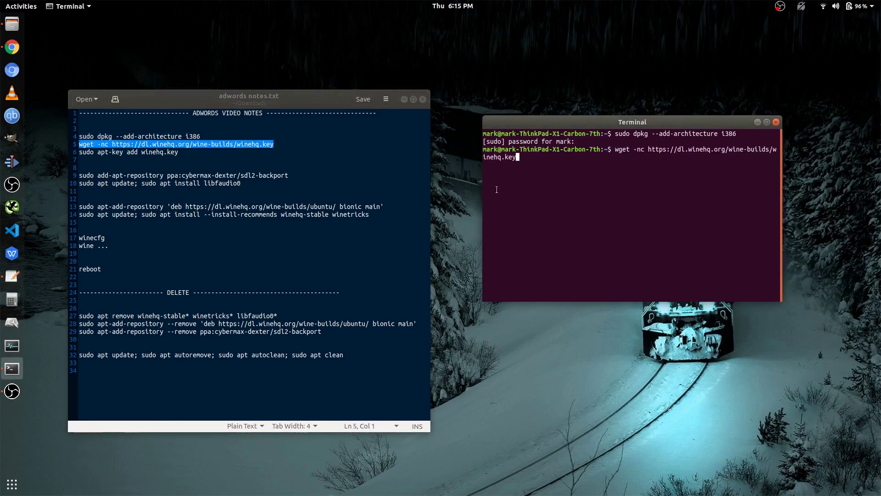
key("Return")
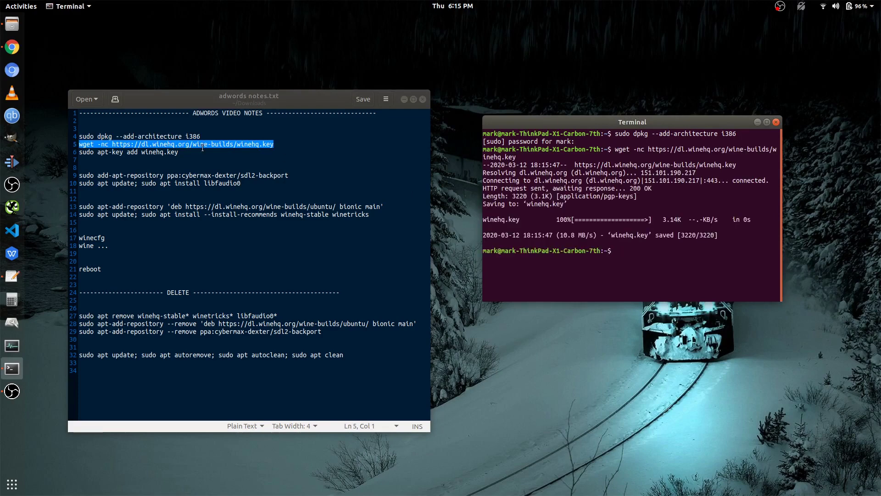
triple_click(161, 152)
key("ctrl+c")
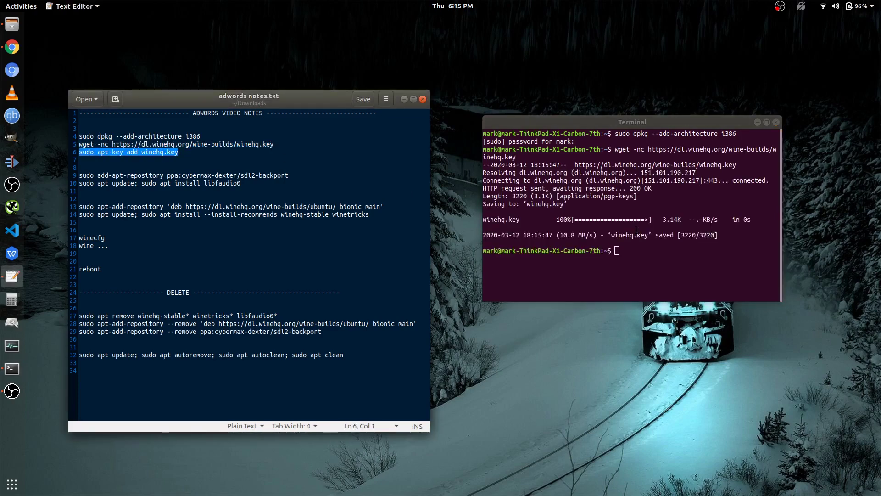
left_click(637, 229)
middle_click(664, 239)
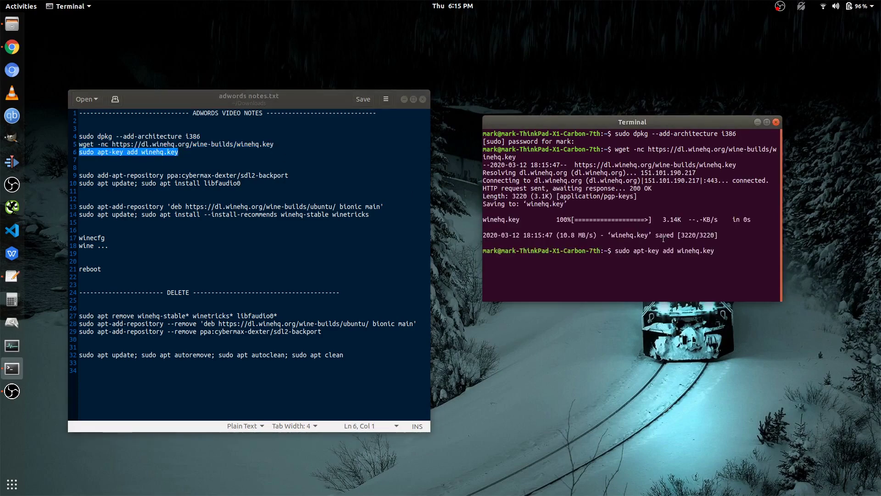
key("Return")
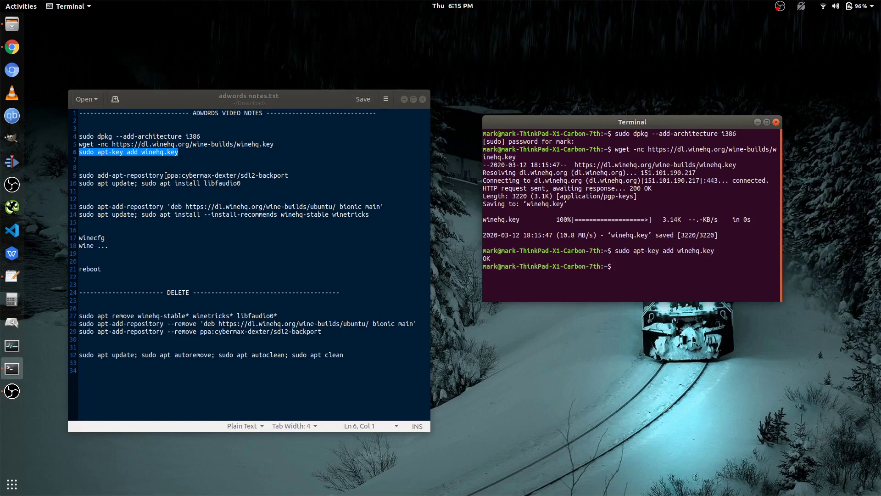
triple_click(166, 175)
key("ctrl+c")
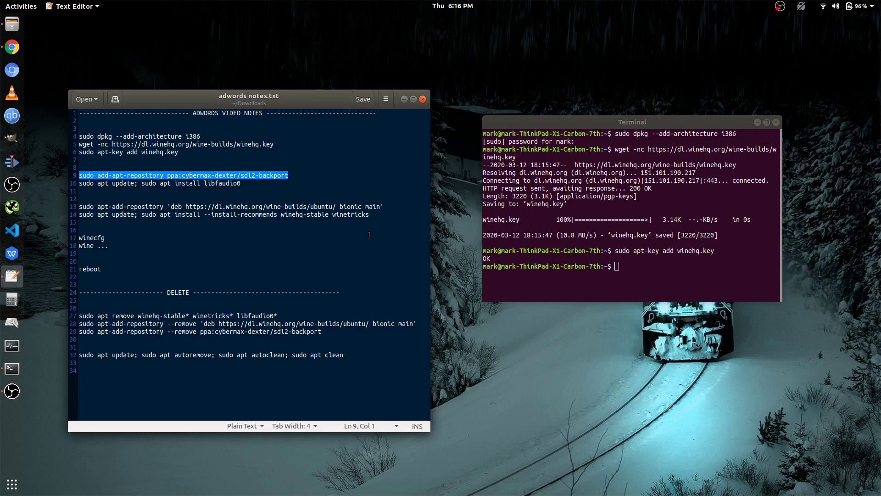
- Add the ppa:cybermax-dexter/sdl2-backport repository, then paste the apt update and libfaudio0 install command
triple_click(202, 175)
left_click(577, 237)
key("ctrl+shift+v")
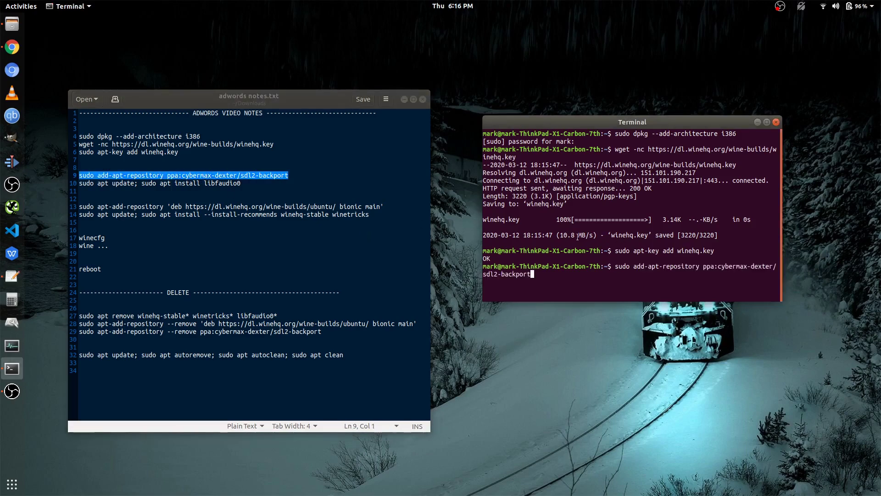
key("Return")
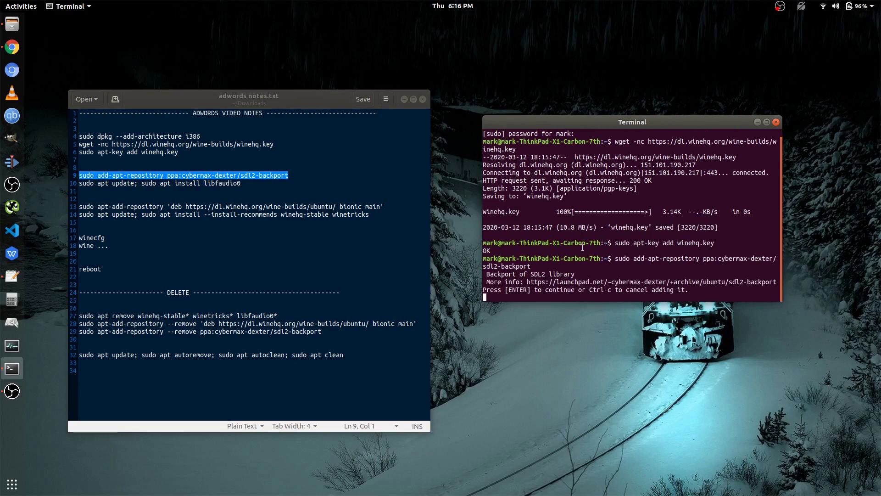
key("Return")
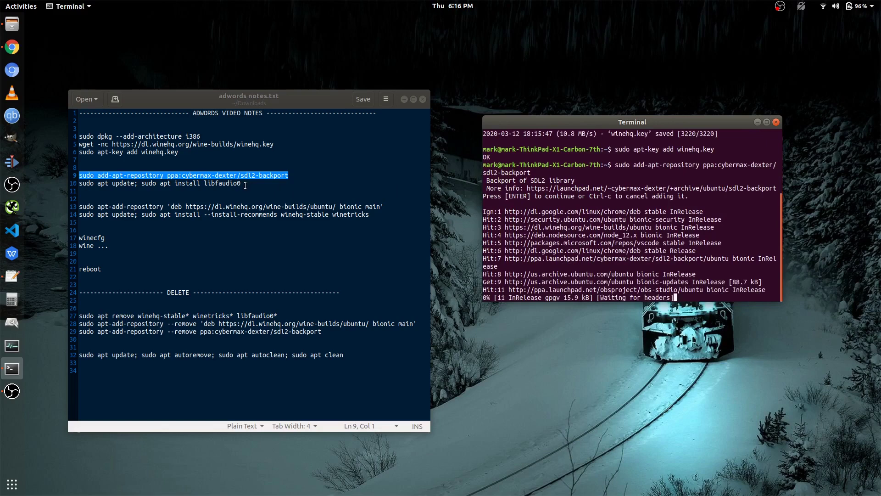
triple_click(174, 183)
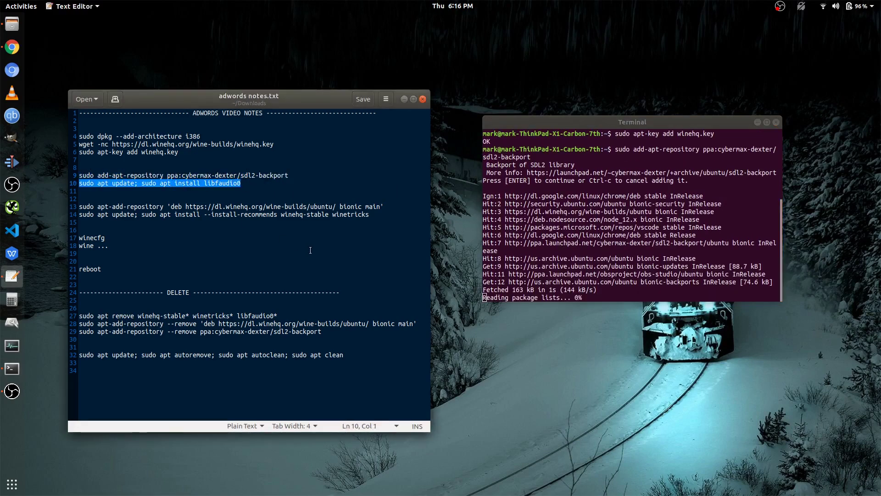
middle_click(664, 262)
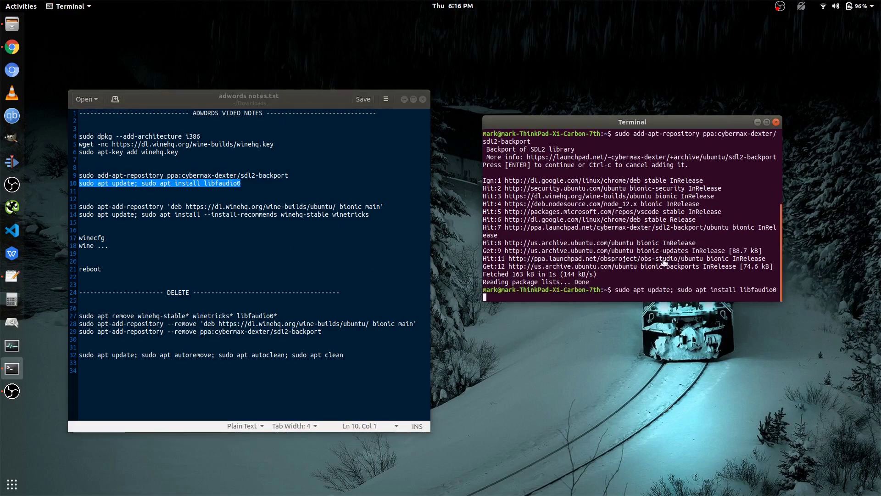
- Confirm the libfaudio0 install and run the corrected WineHQ add-apt-repository command from line 13
key("Return")
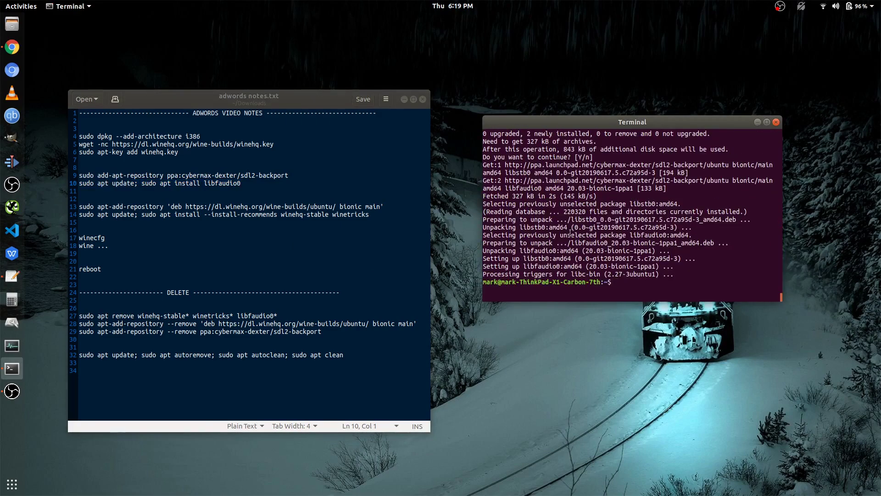
triple_click(212, 183)
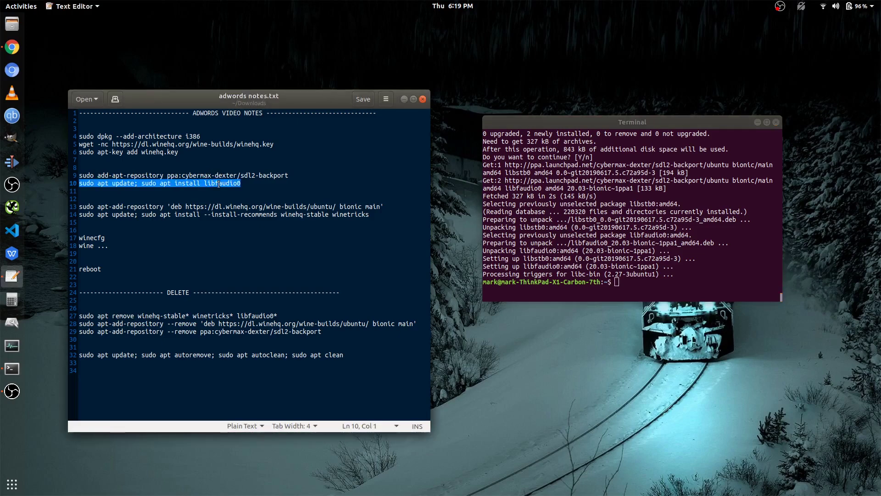
left_click(218, 183)
left_click_drag(376, 211, 158, 214)
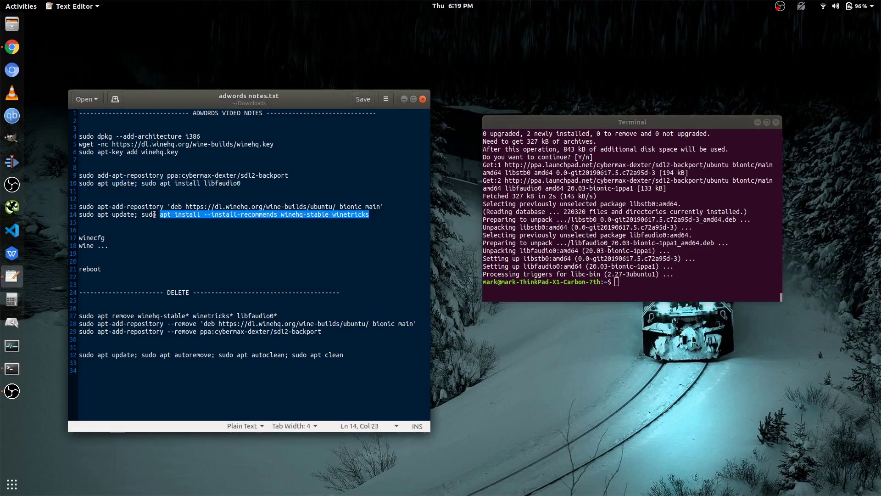
triple_click(118, 206)
middle_click(584, 250)
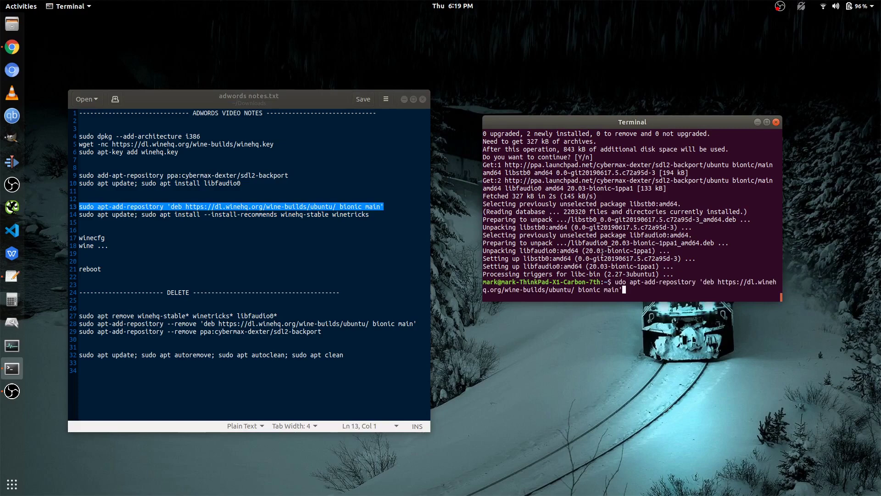
key("BackSpace")
key("ctrl+Left")
key("ctrl+Left")
key("ctrl+Left")
key("ctrl+Left")
key("ctrl+Left")
key("ctrl+Left")
key("ctrl+Left")
key("ctrl+Left")
type("s")
key("Return")
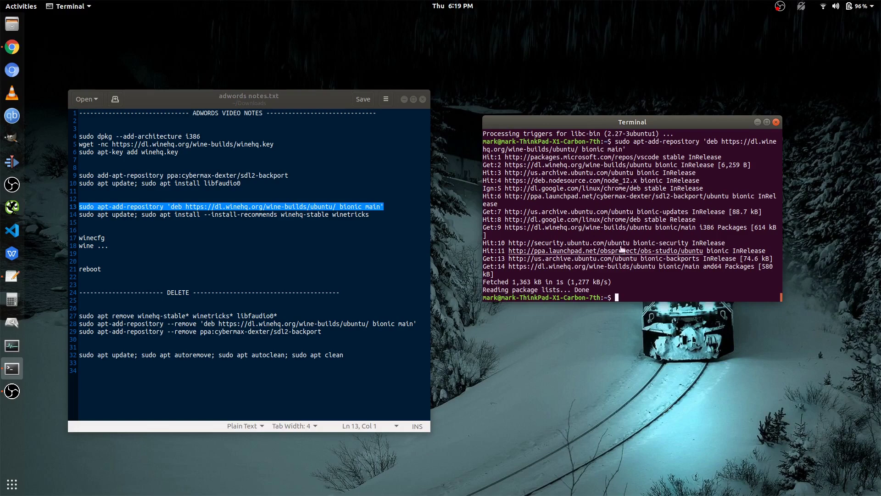
- Run the line 14 update command and confirm installing winehq-stable and winetricks
triple_click(227, 214)
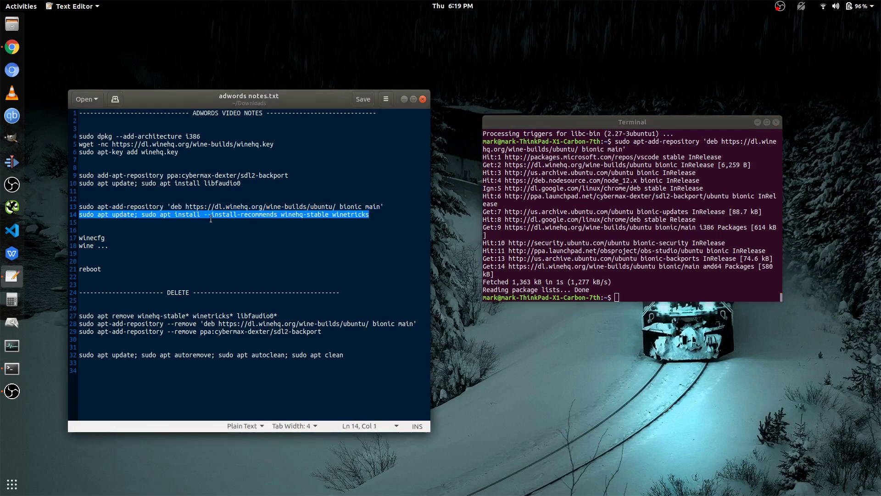
middle_click(687, 269)
key("Return")
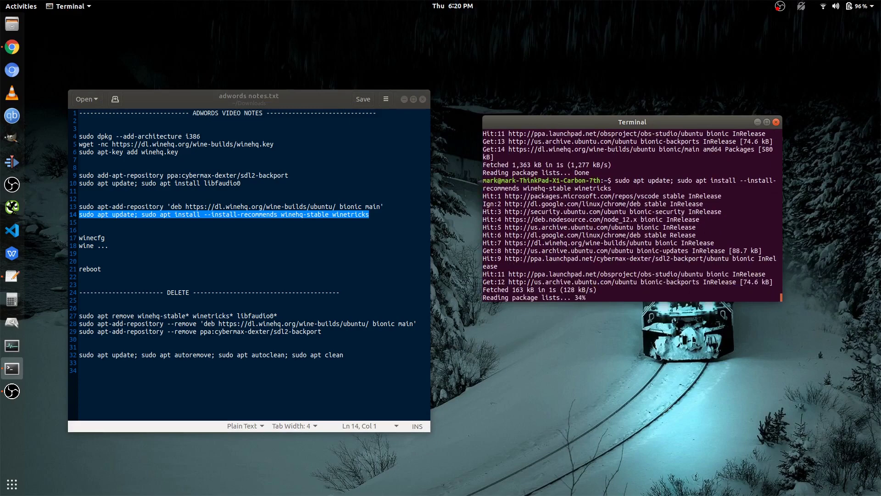
left_click(112, 207)
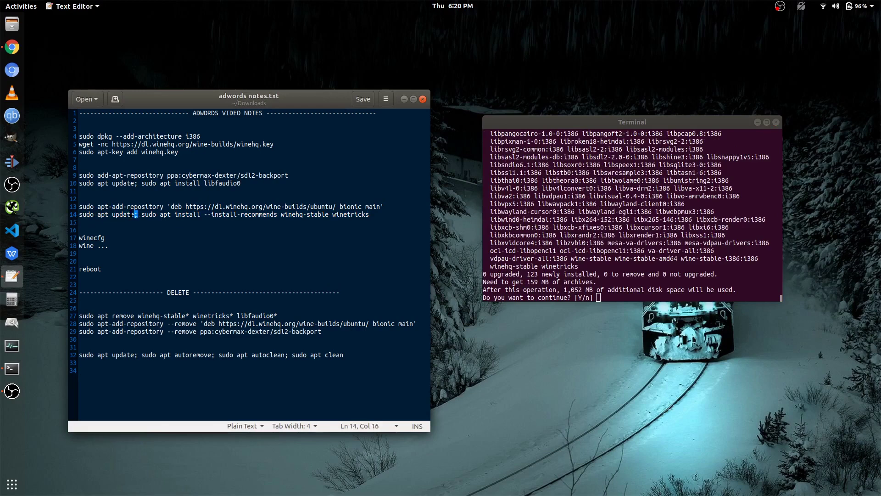
left_click_drag(137, 214, 83, 213)
left_click_drag(278, 214, 375, 212)
left_click(536, 297)
left_click(340, 216)
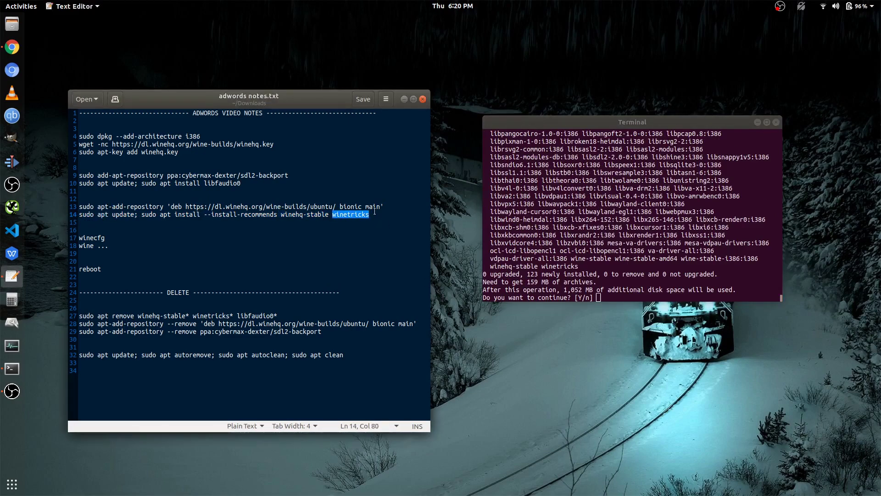
left_click(617, 248)
key("Return")
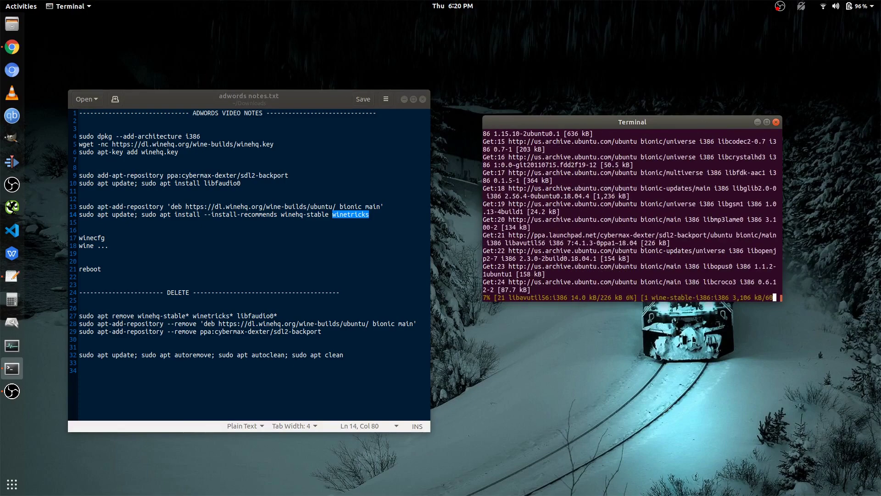
left_click_drag(663, 246, 505, 131)
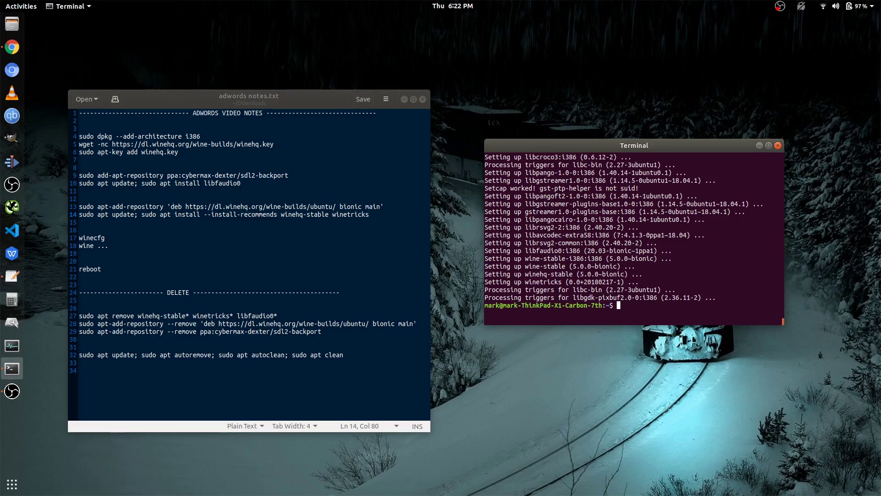
- Run winecfg and arrange the Wine configuration and terminal windows
type("winecfg")
key("Return")
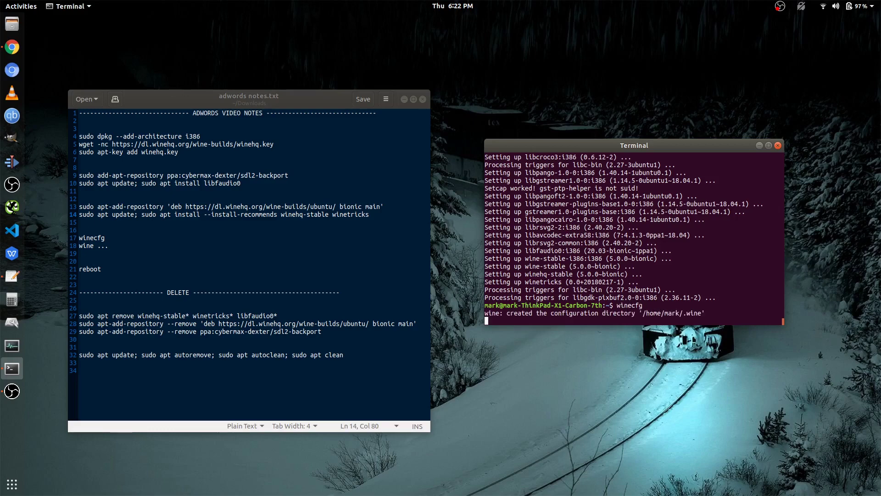
left_click_drag(429, 236, 722, 364)
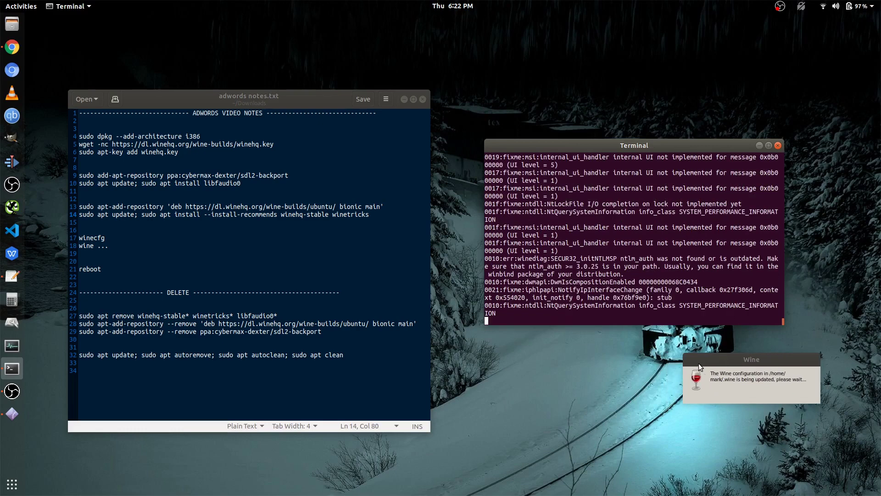
left_click_drag(633, 144, 645, 99)
left_click_drag(125, 20, 540, 200)
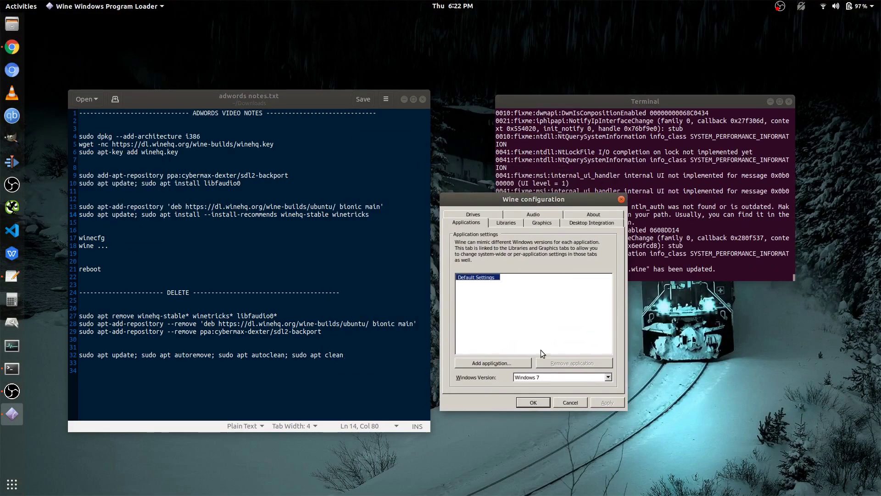
- Set Wine's Windows version to Windows 10, apply it, and clear the terminal
left_click(608, 378)
left_click(548, 387)
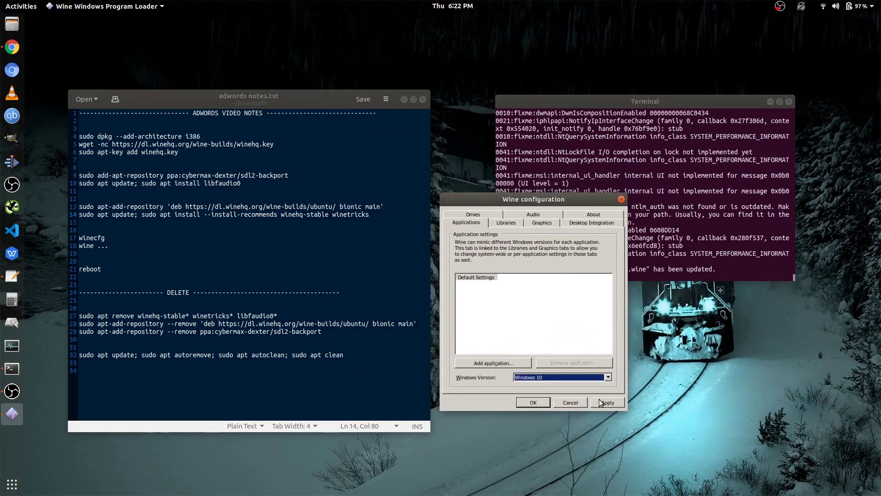
left_click(601, 401)
left_click(532, 401)
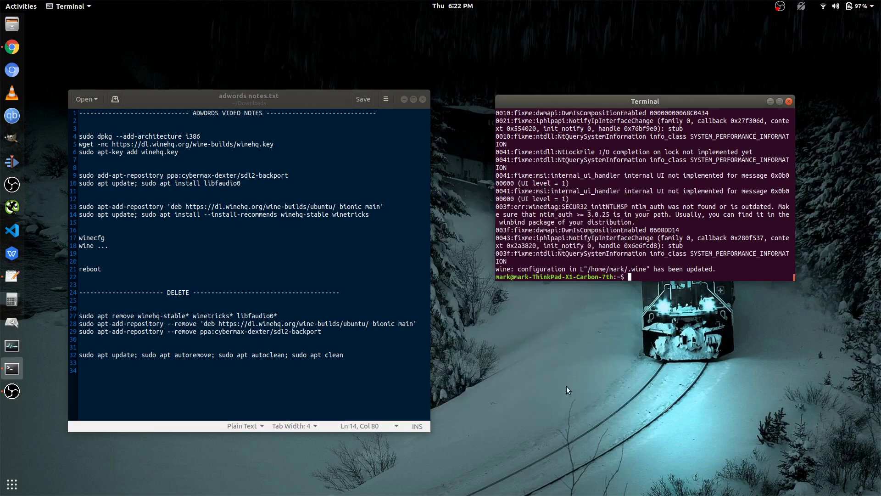
key("ctrl+l")
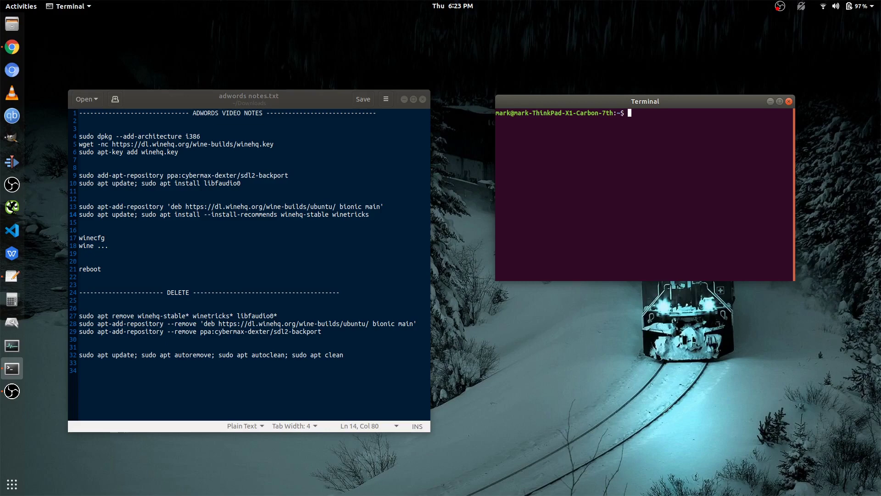
- Search for the Google Ads Editor download in a new Chrome tab and download the installer
left_click(12, 47)
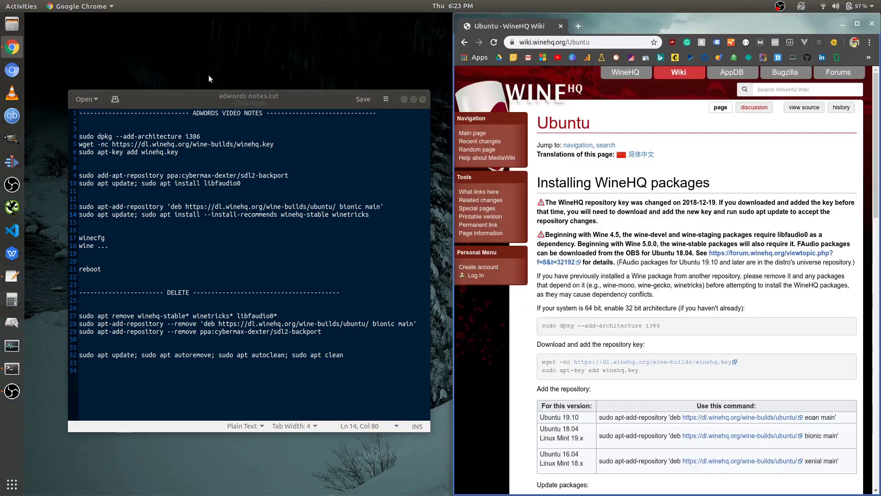
double_click(603, 22)
left_click(143, 21)
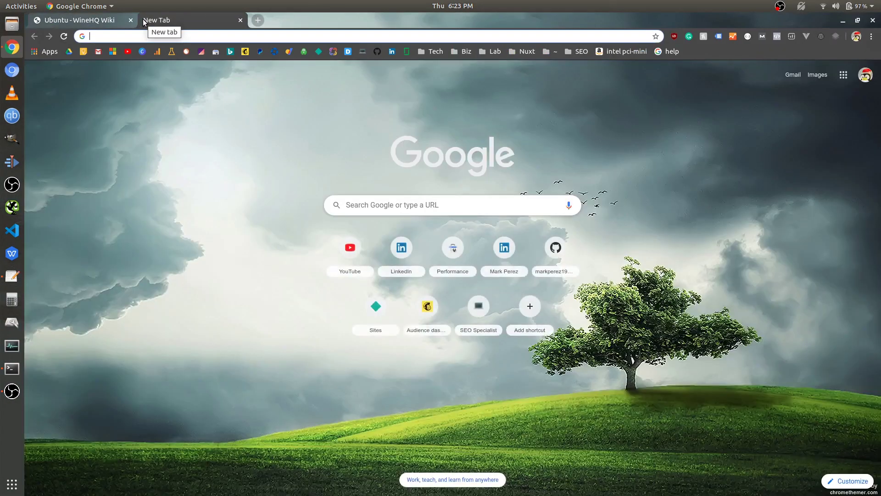
type("ad")
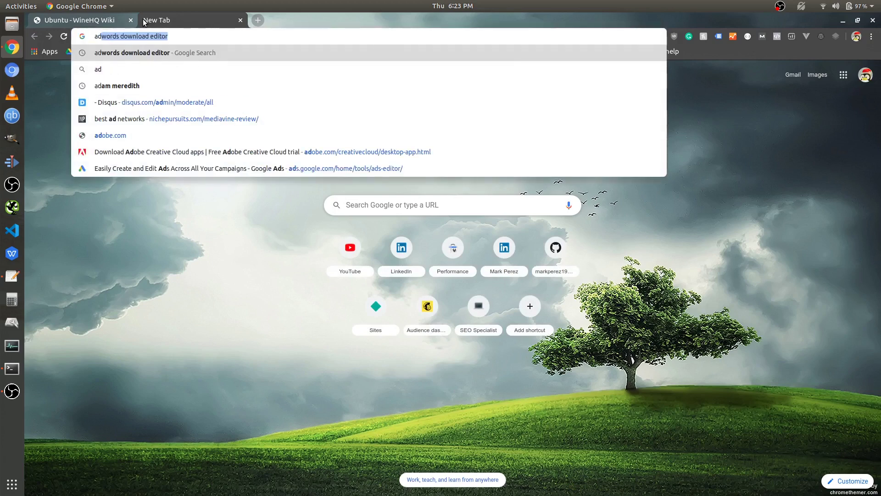
key("BackSpace")
key("BackSpace")
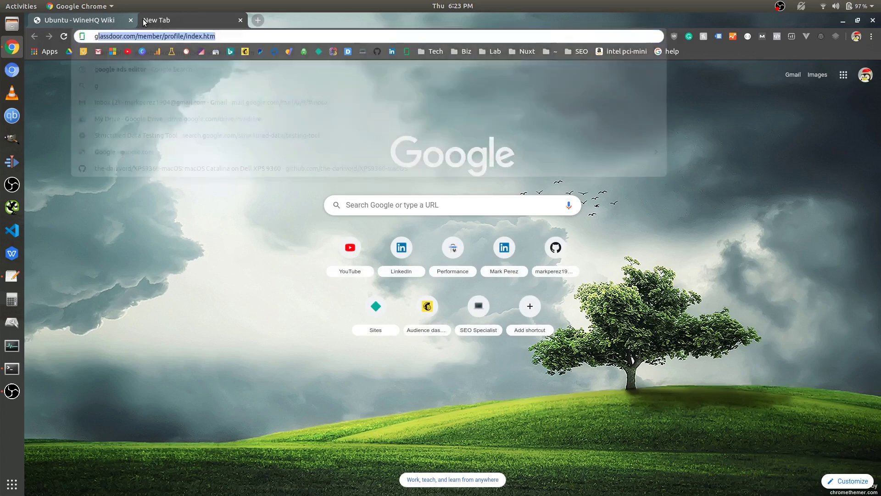
type("google wdaor")
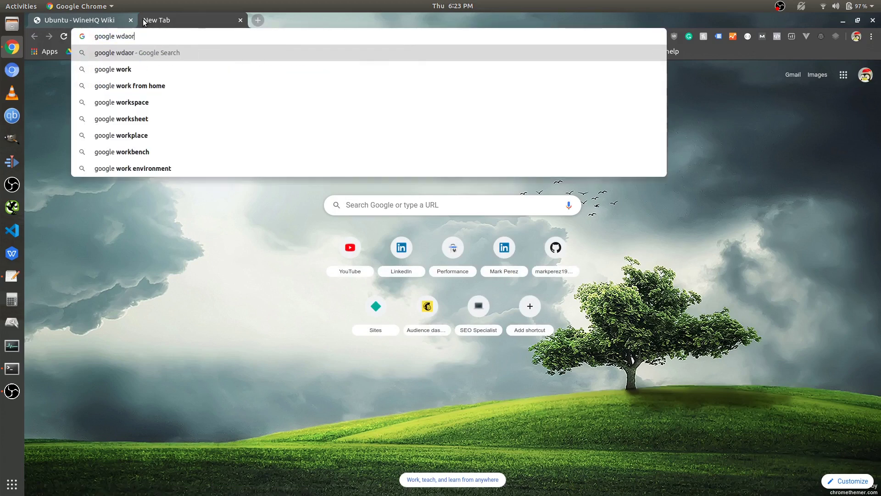
type("ds editor download")
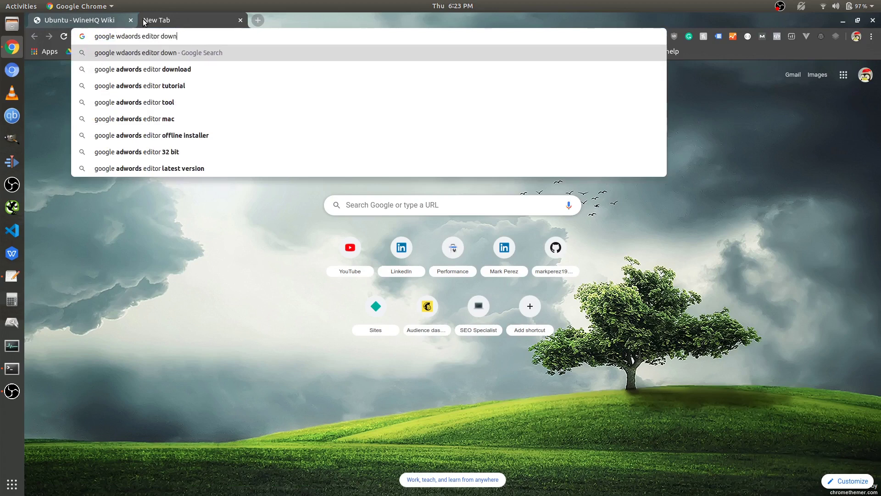
key("Return")
left_click(138, 189)
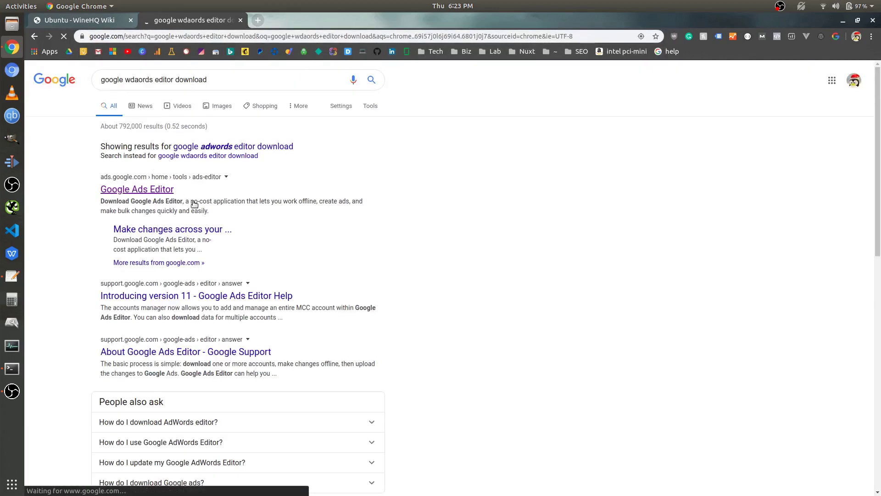
left_click(353, 355)
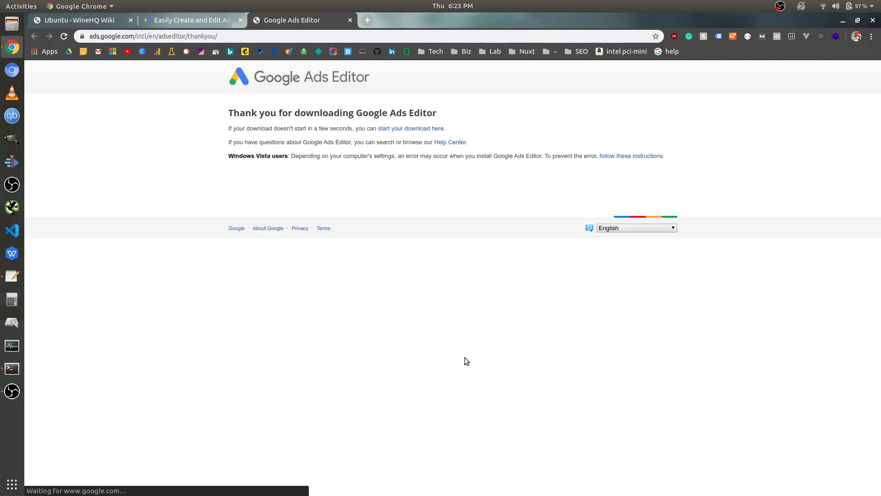
- Change into Downloads and run GoogleAdsEditorSetup.exe under Wine until installation completes
left_click(844, 19)
left_click_drag(631, 101, 616, 156)
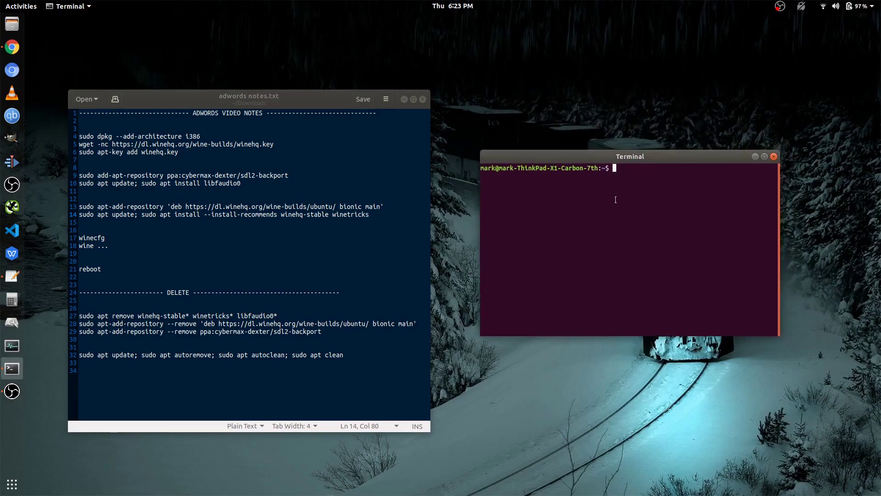
type("cd Dow")
key("Tab")
key("Return")
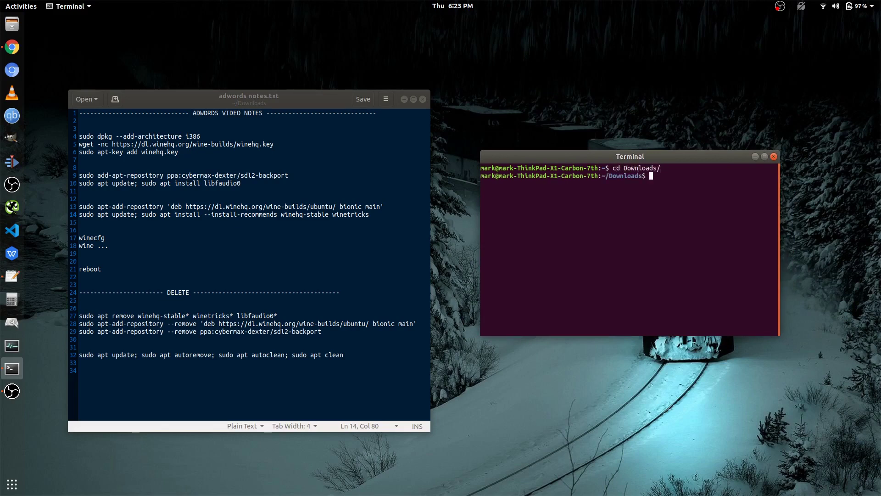
type("wine Go")
key("Tab")
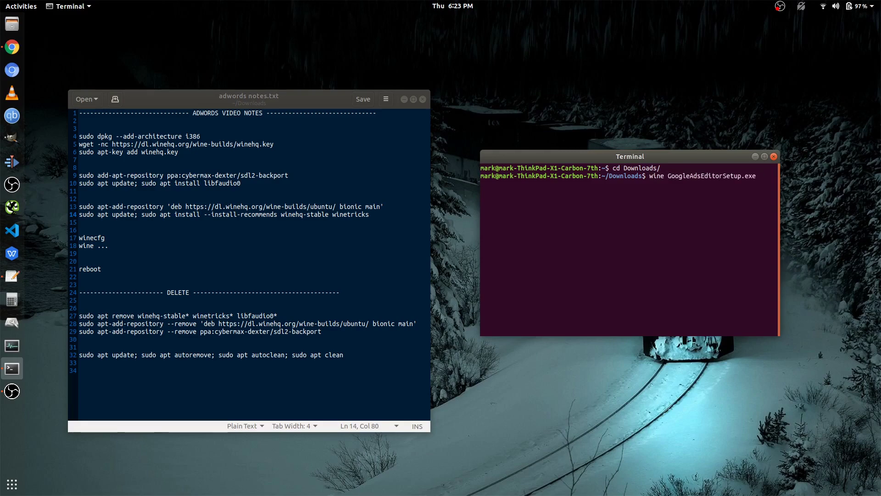
key("Return")
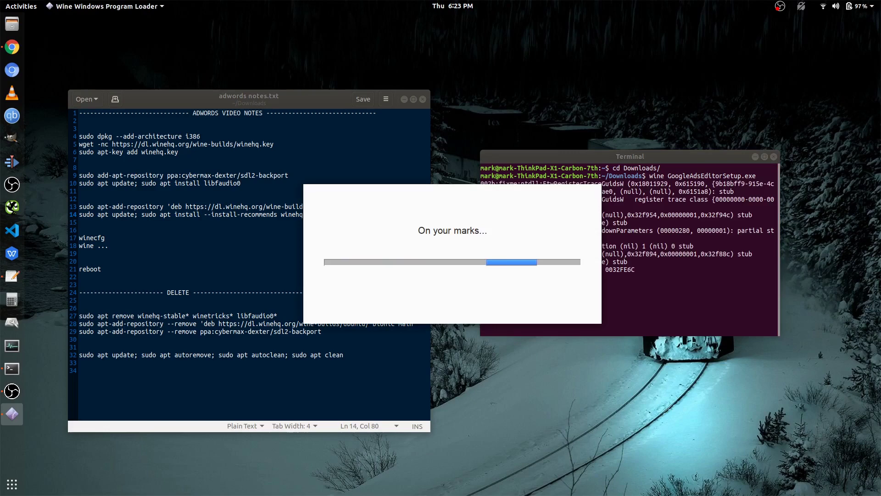
left_click_drag(461, 193, 332, 225)
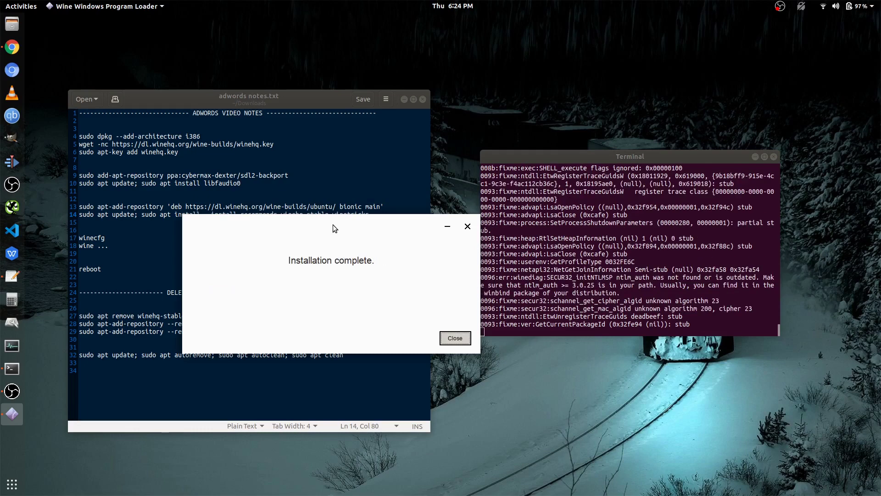
- Dismiss the installation-complete message, browse the app grid, and reposition the Terminal window
left_click(464, 341)
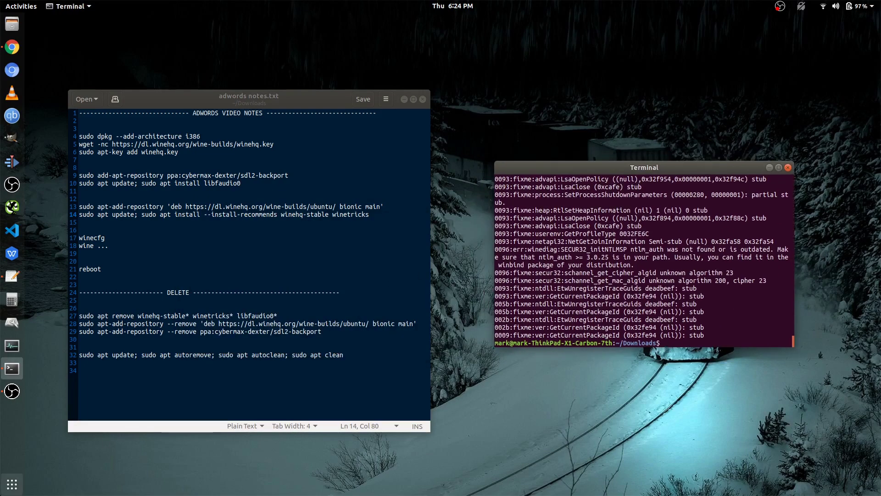
left_click(12, 485)
scroll(438, 298, "down", 1)
scroll(439, 299, "down", 1)
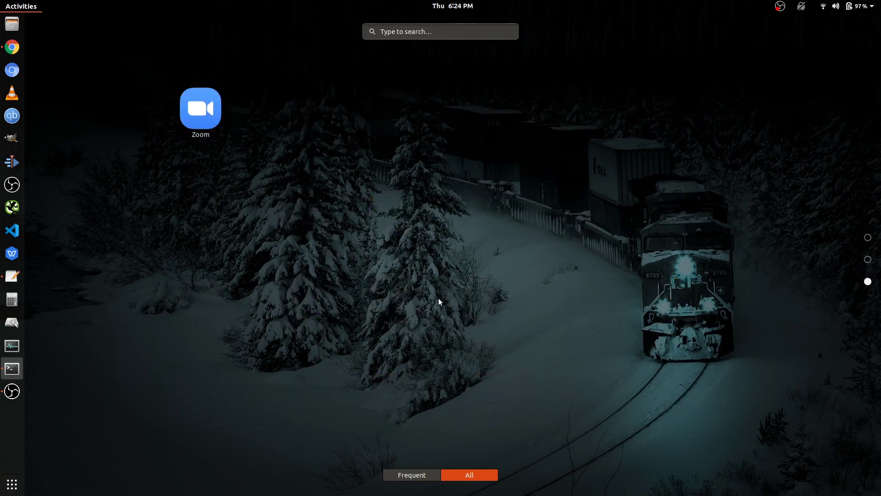
scroll(439, 298, "up", 2)
scroll(422, 302, "down", 2)
left_click(12, 484)
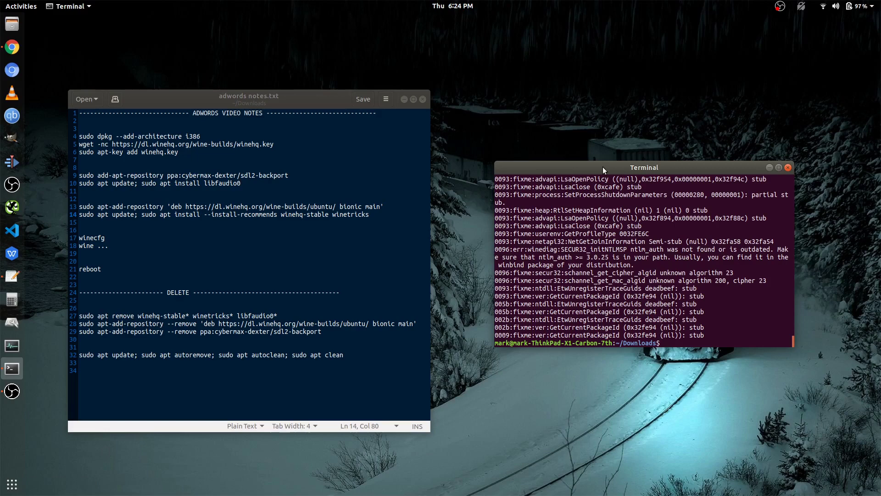
left_click_drag(600, 167, 595, 173)
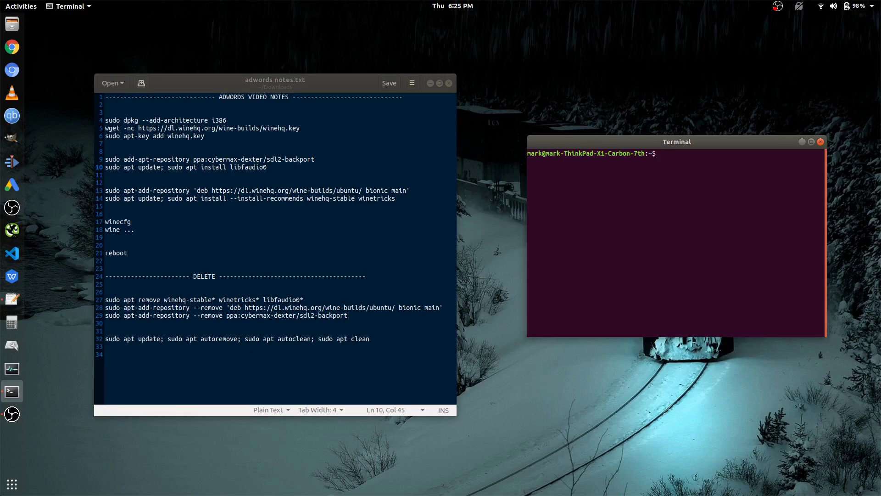
- Check Google Ads Editor's options in the app grid, then launch it from the dock
left_click(11, 484)
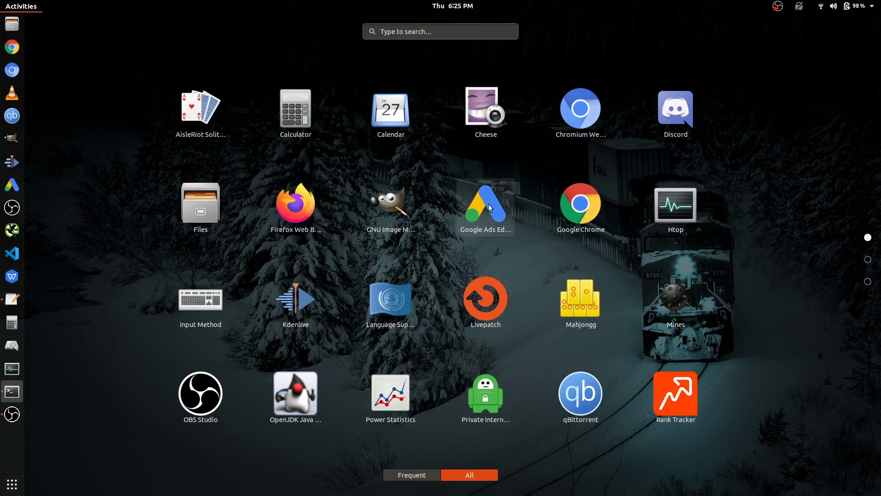
right_click(491, 215)
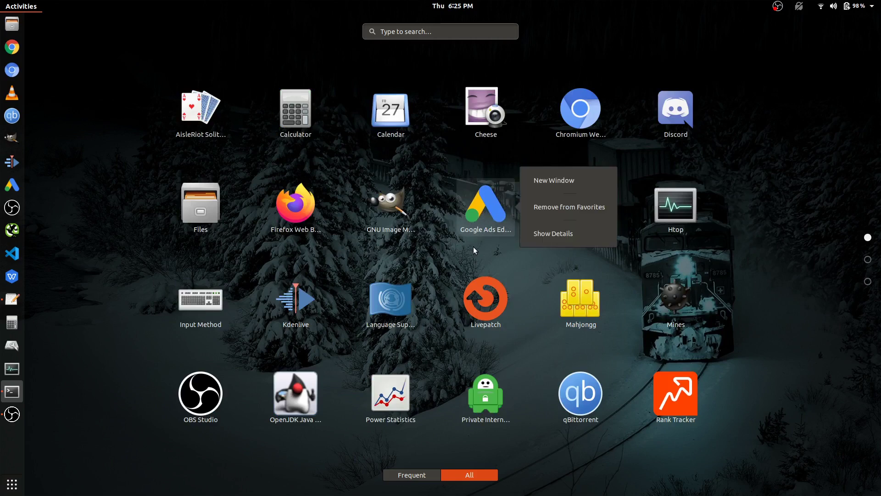
key("Escape")
key("Escape")
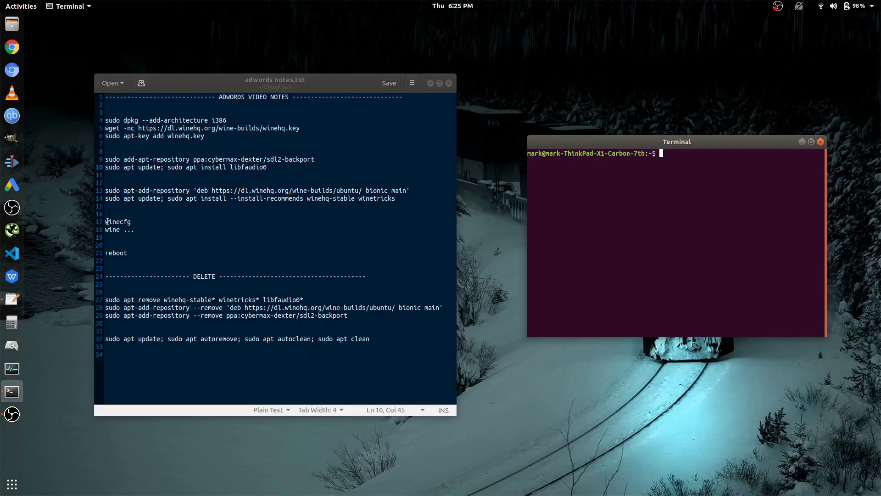
left_click(12, 184)
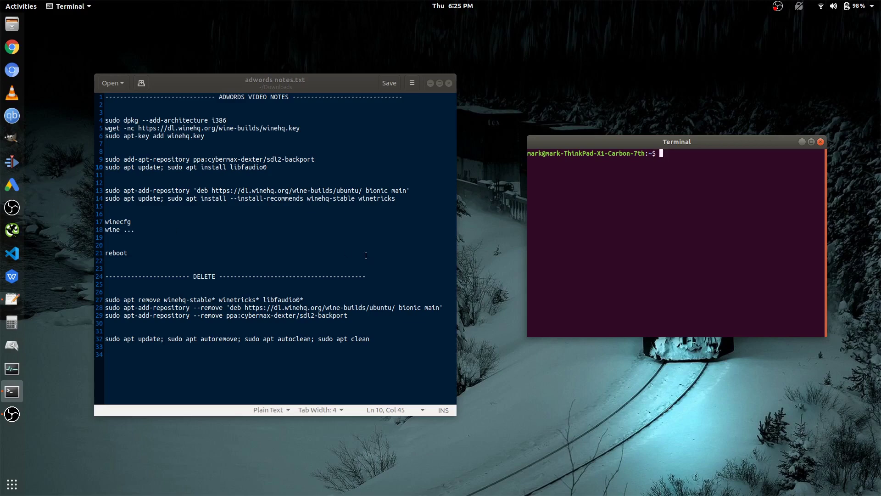
- Finish first-run setup in English (United States), accept the terms and default targeting, and enlarge the Accounts manager
left_click_drag(428, 105, 417, 112)
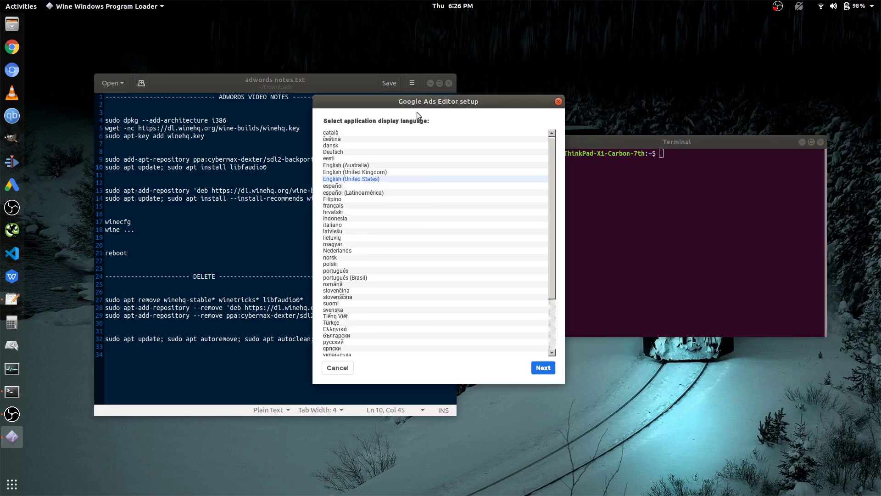
left_click(541, 368)
scroll(507, 311, "down", 20)
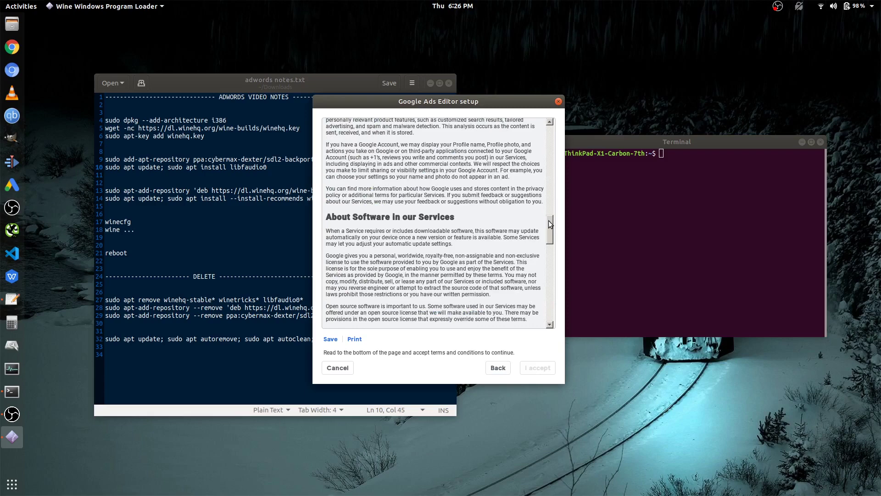
key("Return")
left_click(545, 367)
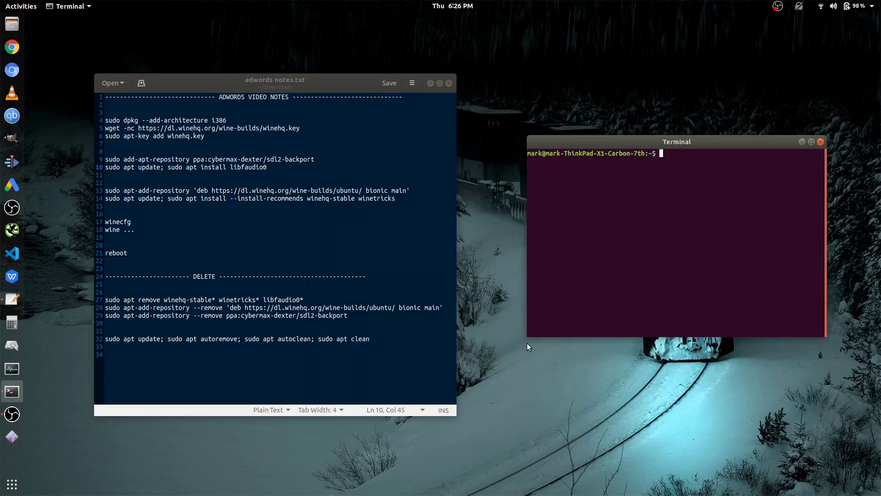
left_click(568, 302)
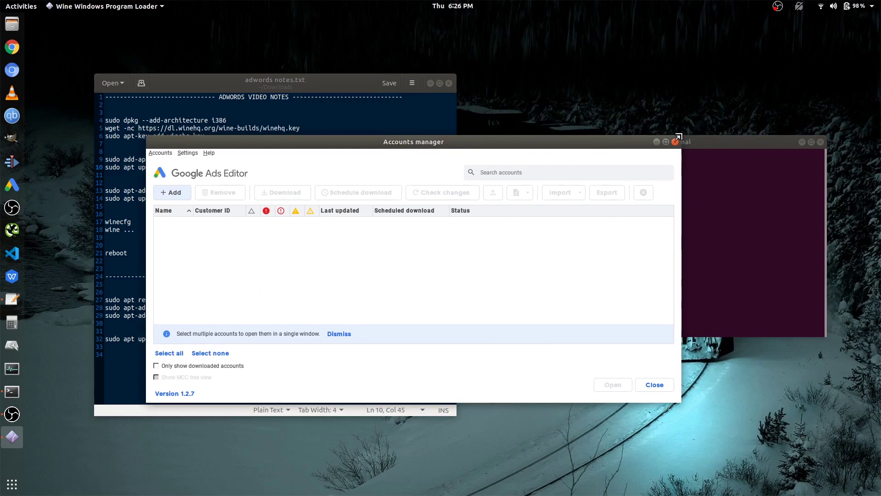
left_click_drag(680, 136, 724, 62)
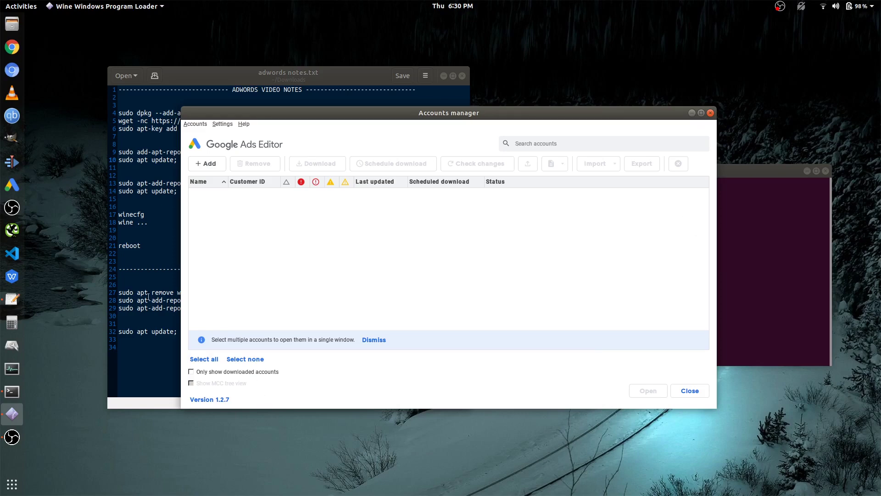
- Launch Winetricks from the Activities search, dismissing the 64-bit prefix warning and problem report
left_click(148, 297)
left_click(708, 225)
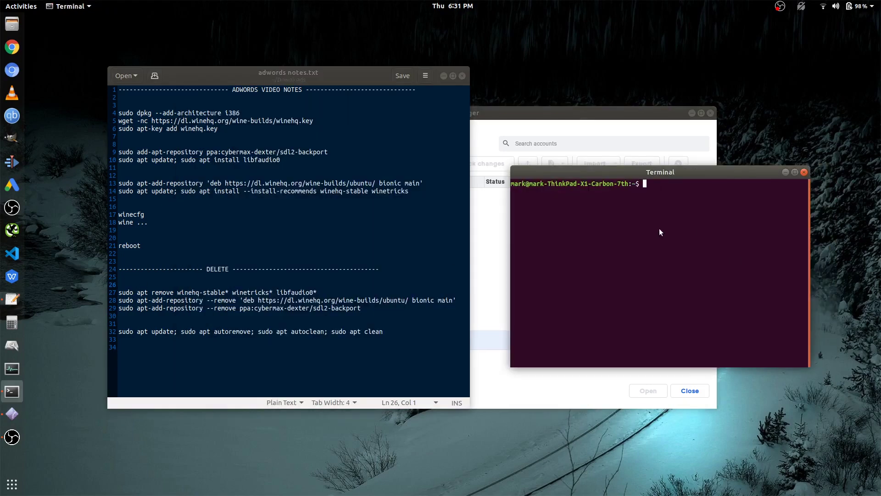
key("super")
type("winetr")
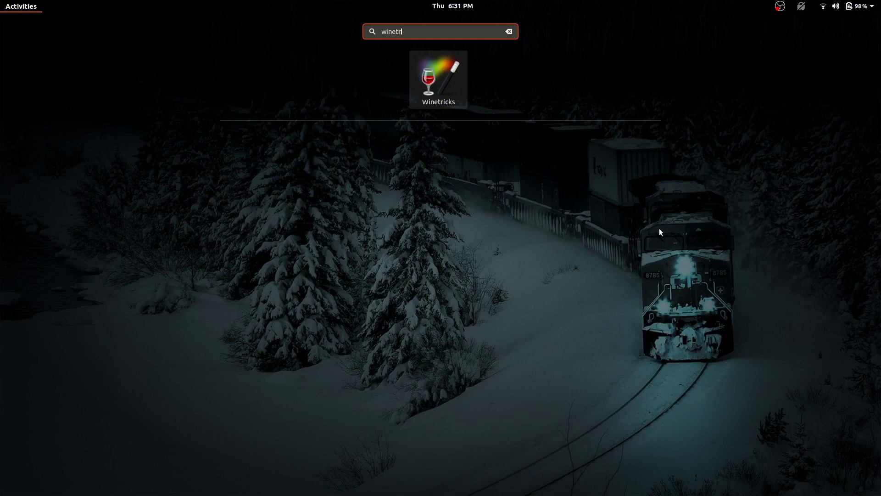
key("super")
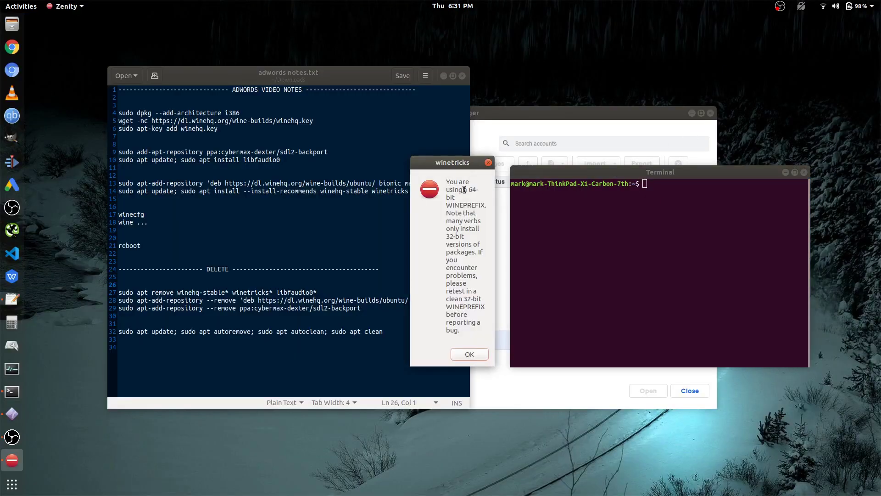
left_click(473, 356)
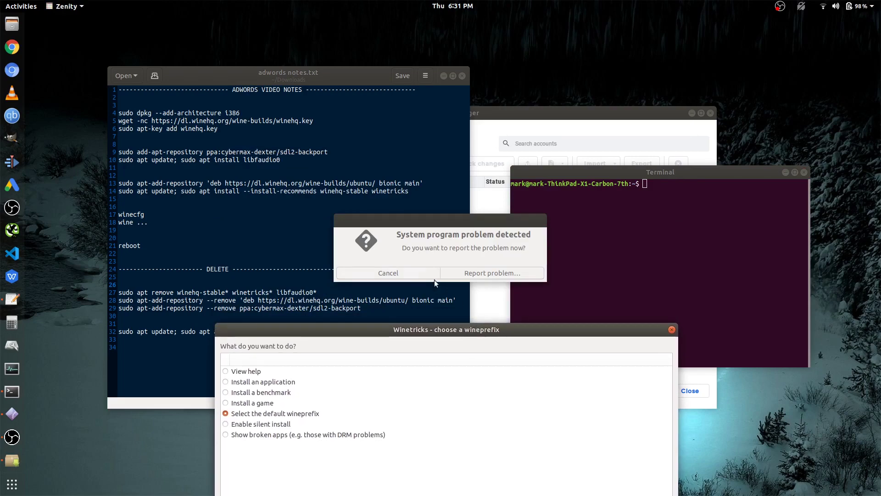
left_click(433, 274)
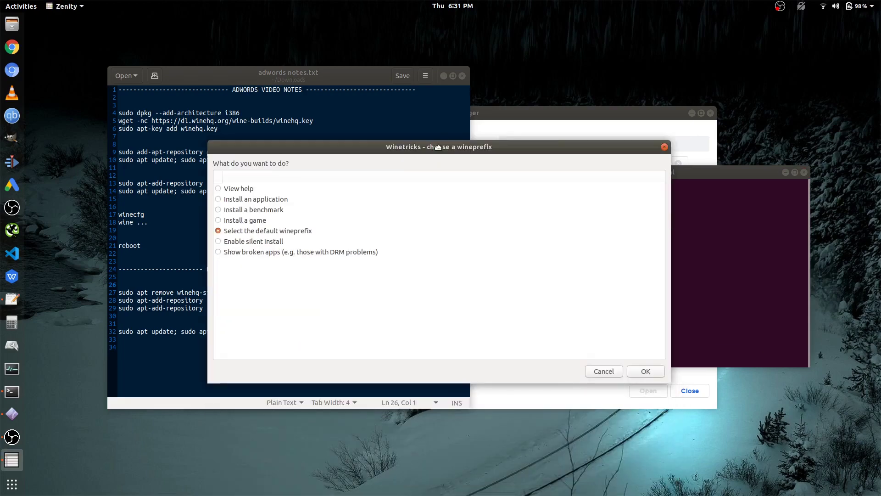
- Quit Google Ads Editor and delete ALL DATA in the default Wine prefix
left_click(528, 112)
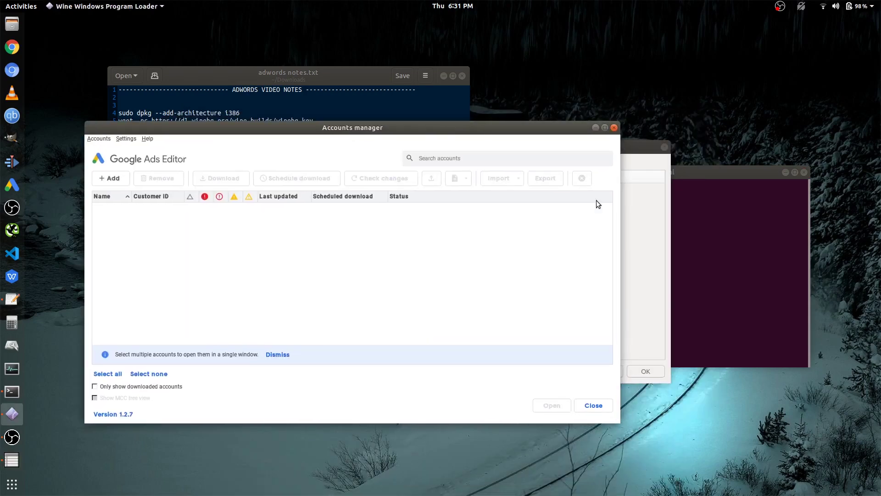
left_click(593, 405)
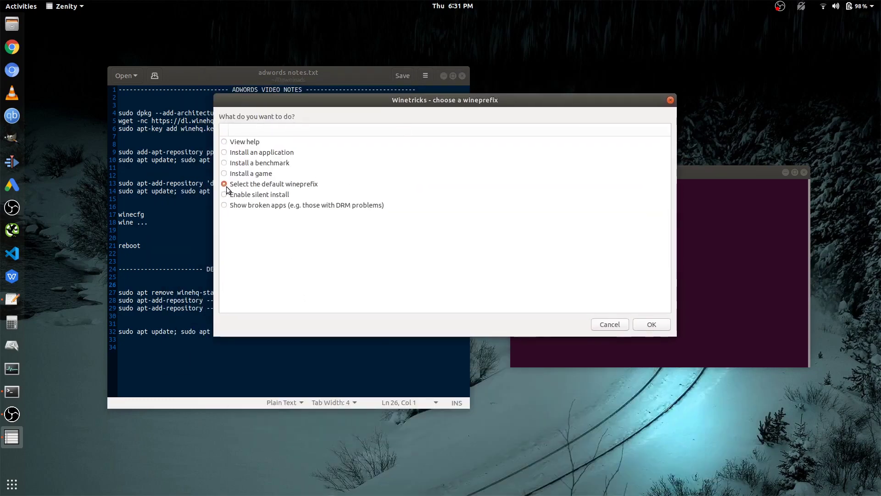
left_click(653, 324)
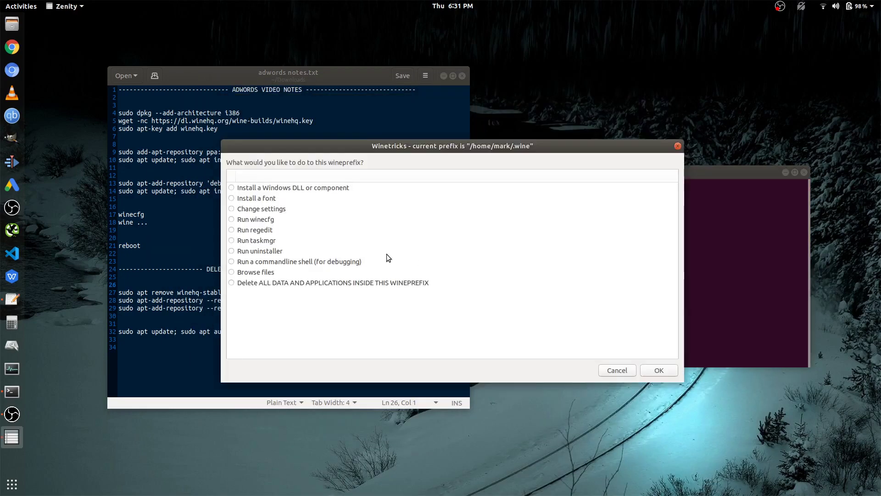
left_click(232, 283)
left_click(665, 373)
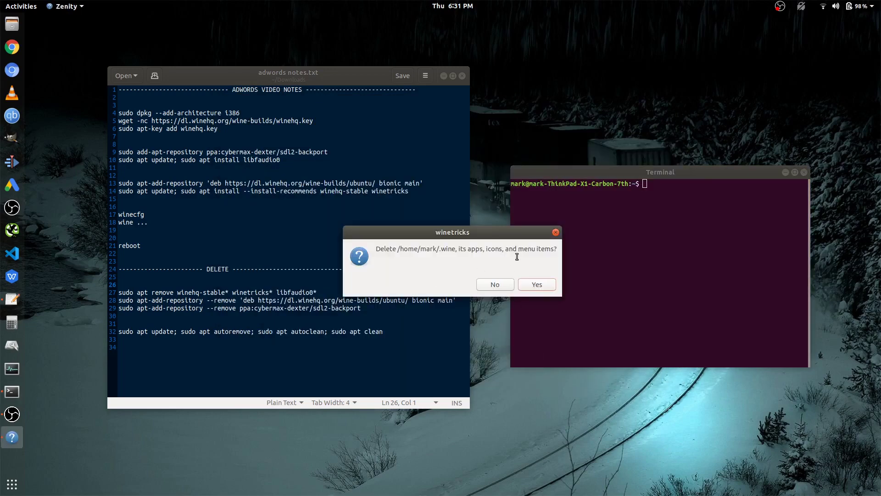
left_click(536, 284)
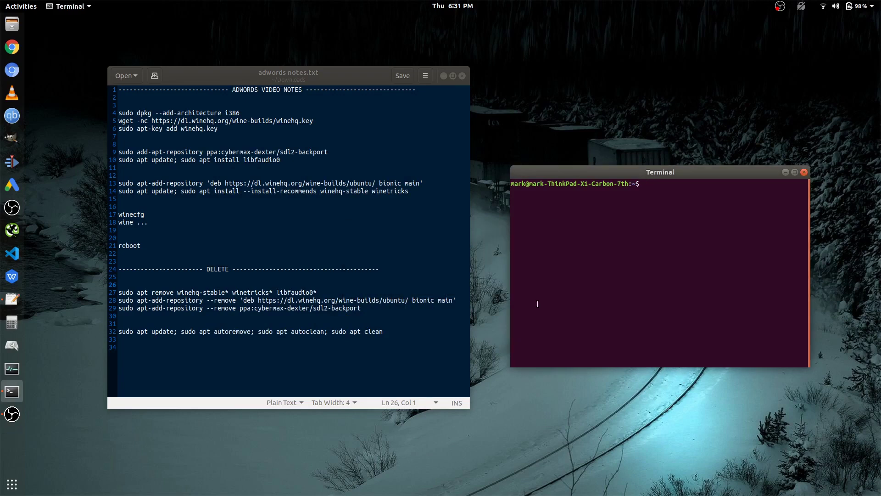
- Remove blank line 30 so the apt update line sits directly under line 29
left_click_drag(349, 75, 392, 93)
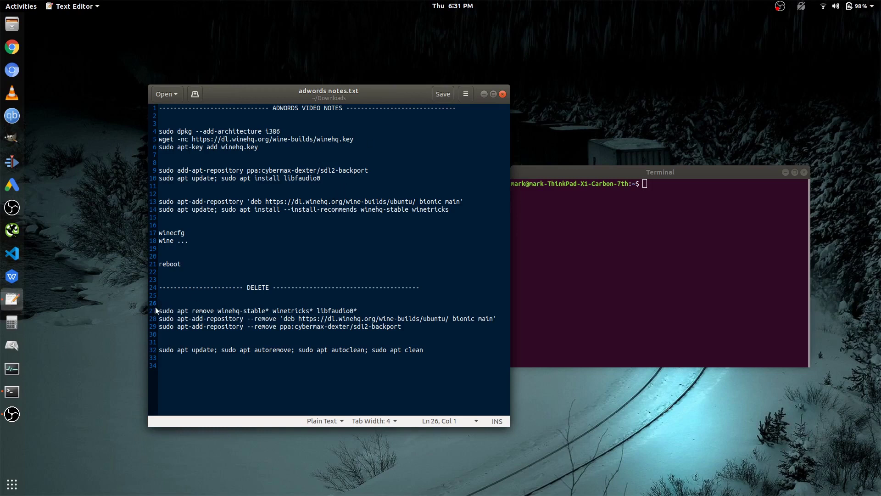
left_click(176, 335)
key("Delete")
key("BackSpace")
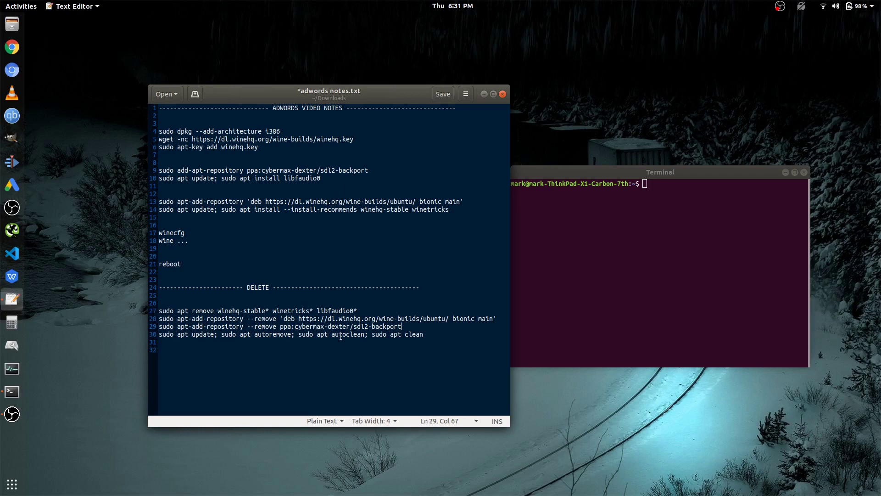
left_click_drag(428, 334, 202, 350)
left_click(237, 345)
- Add '(logout)' on a new line 33, then check whether Google Ads Editor still launches from Show Applications
left_click(214, 354)
key("Return")
type("(logout)")
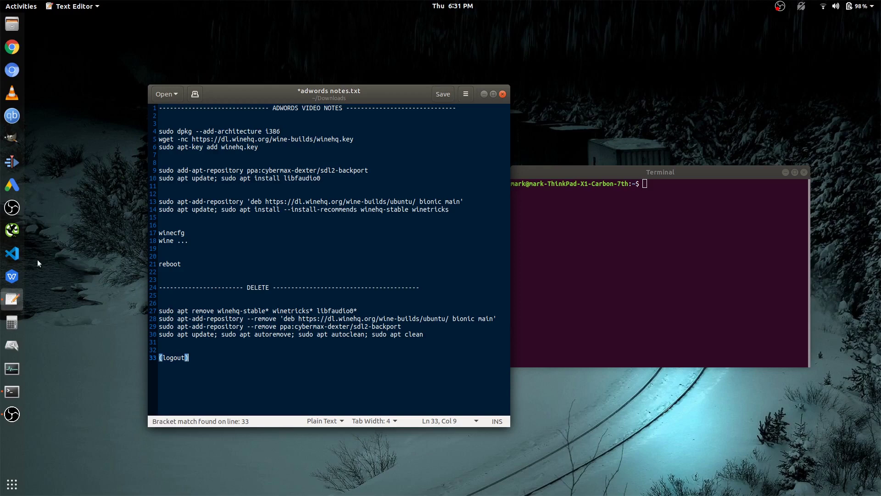
left_click(12, 484)
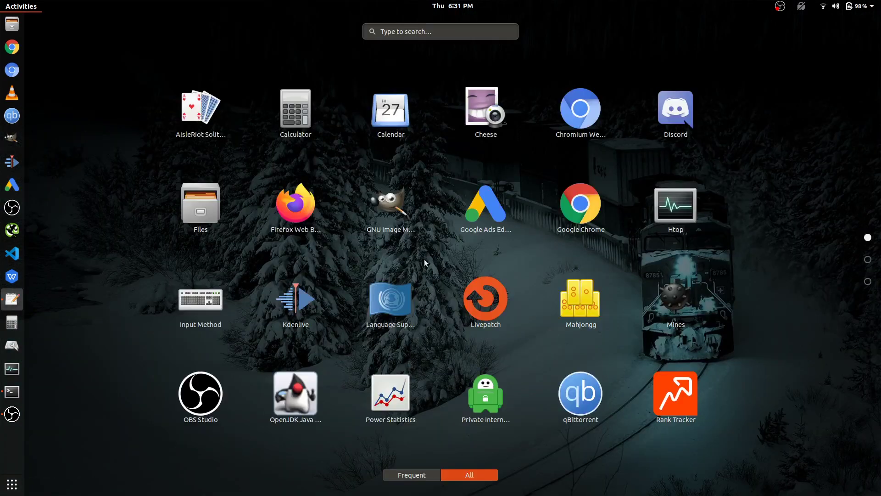
left_click(479, 212)
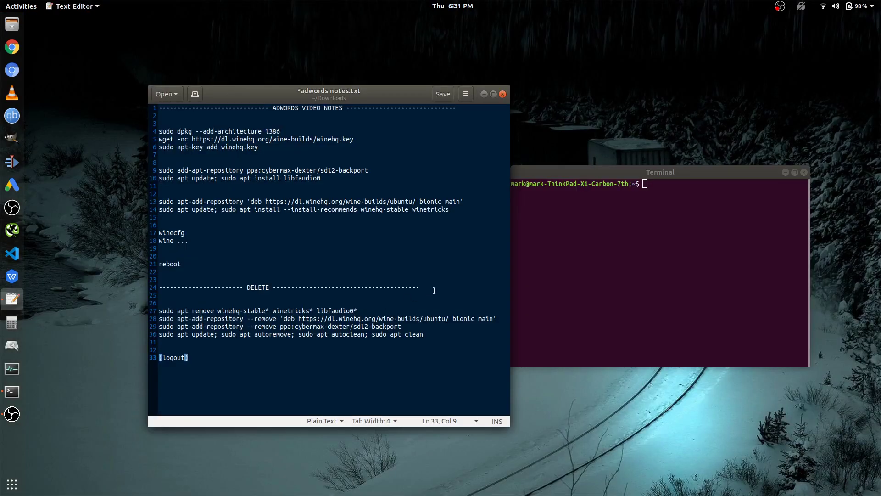